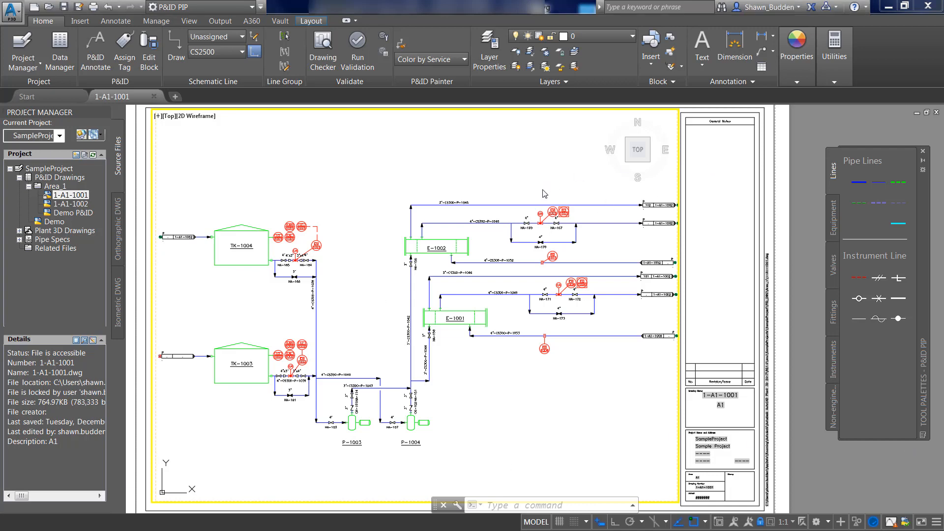
Move the horizontal segment of line 3"-CS300-P-1045 upward, parallel to itself, by 1 unit
{"action": "scroll", "coordinate": [516, 195], "scroll_direction": "down", "scroll_amount": 4}
{"action": "scroll", "coordinate": [518, 199], "scroll_direction": "up", "scroll_amount": 8}
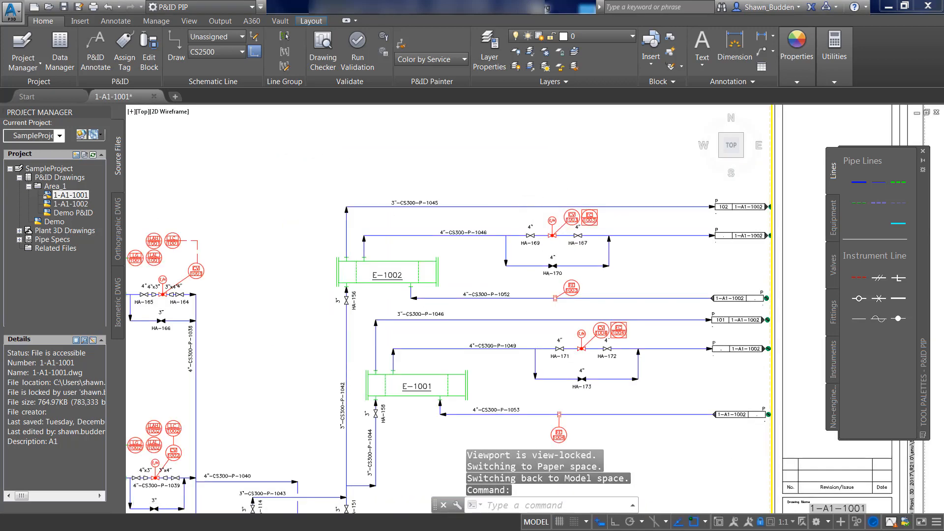
{"action": "left_click", "coordinate": [450, 213]}
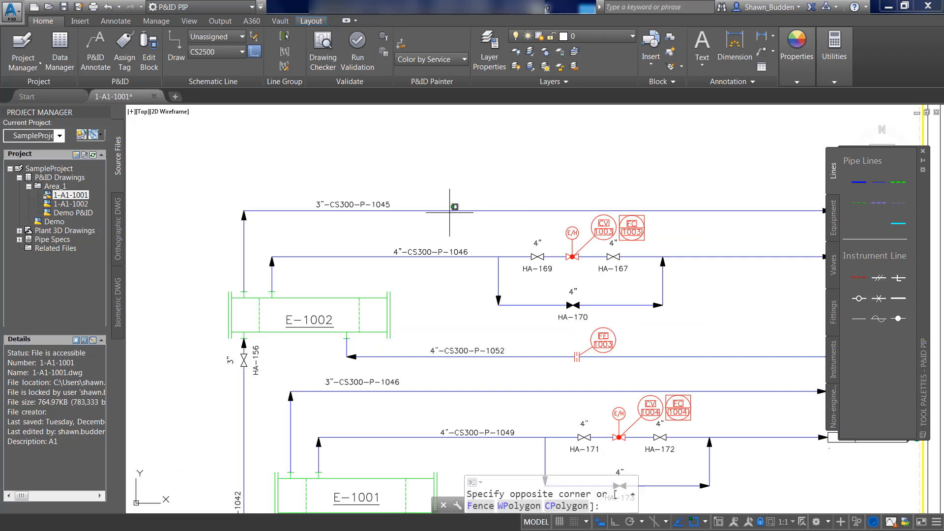
{"action": "left_click", "coordinate": [447, 210]}
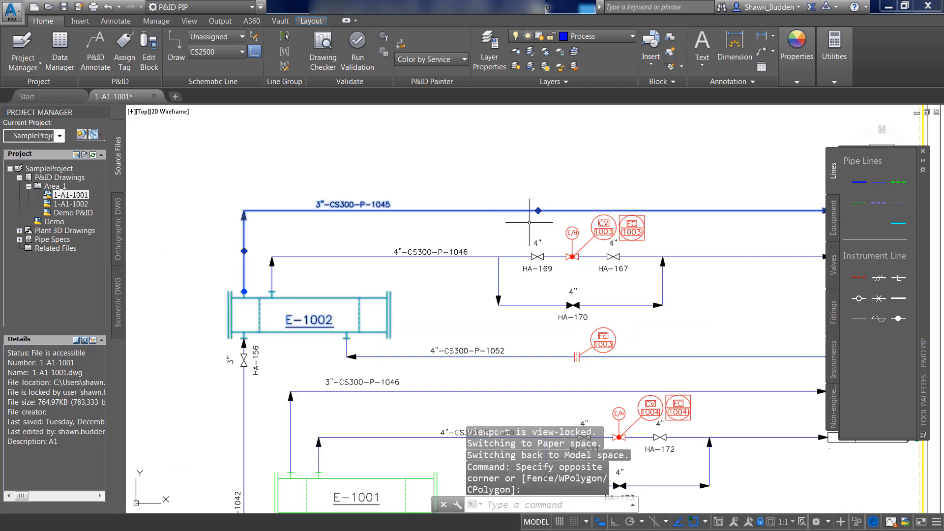
{"action": "mouse_move", "coordinate": [537, 212]}
{"action": "middle_mouse_down"}
{"action": "mouse_move", "coordinate": [477, 182]}
{"action": "mouse_move", "coordinate": [414, 193]}
{"action": "mouse_move", "coordinate": [421, 189]}
{"action": "middle_mouse_up"}
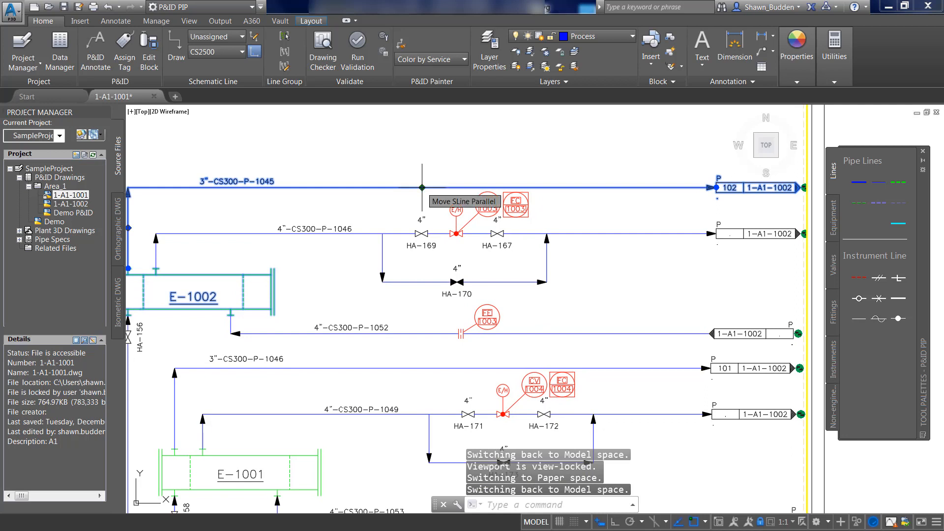
{"action": "left_click", "coordinate": [422, 188]}
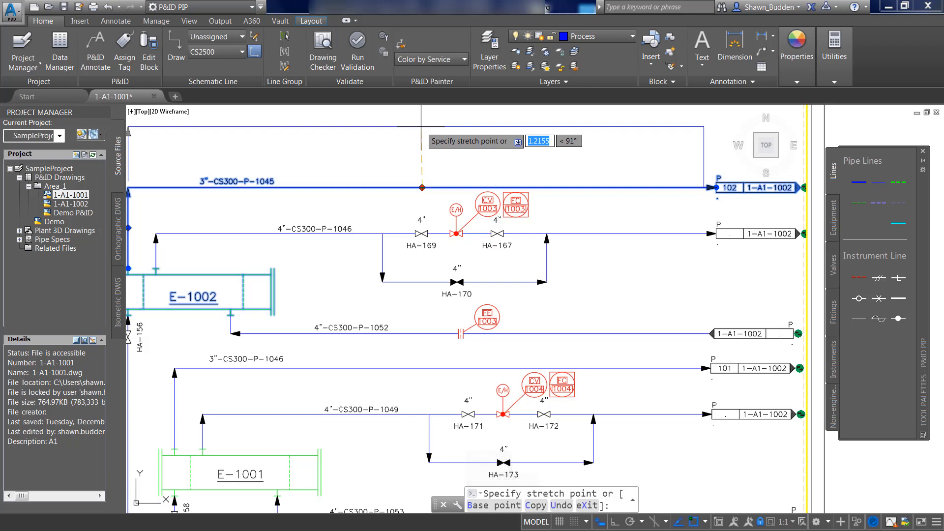
{"action": "type", "text": "1"}
{"action": "key", "text": "Tab"}
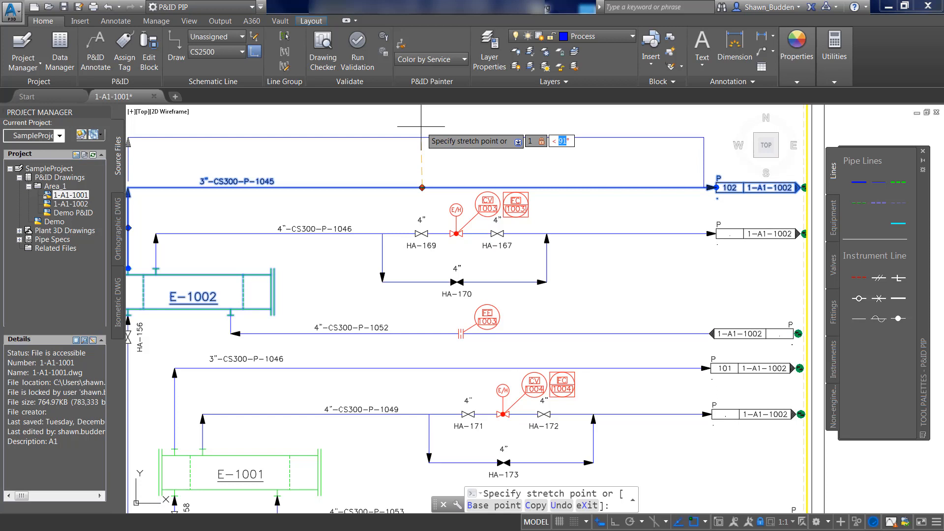
{"action": "key", "text": "Return"}
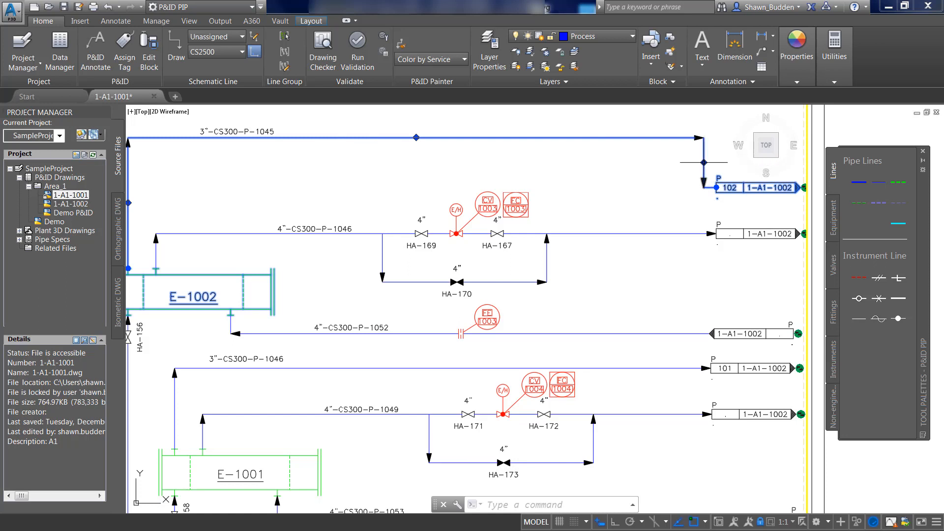
Shift the vertical drop of line 3"-CS300-P-1045 away from connector 102, back to just right of the HA-170 bypass
{"action": "left_click", "coordinate": [704, 161]}
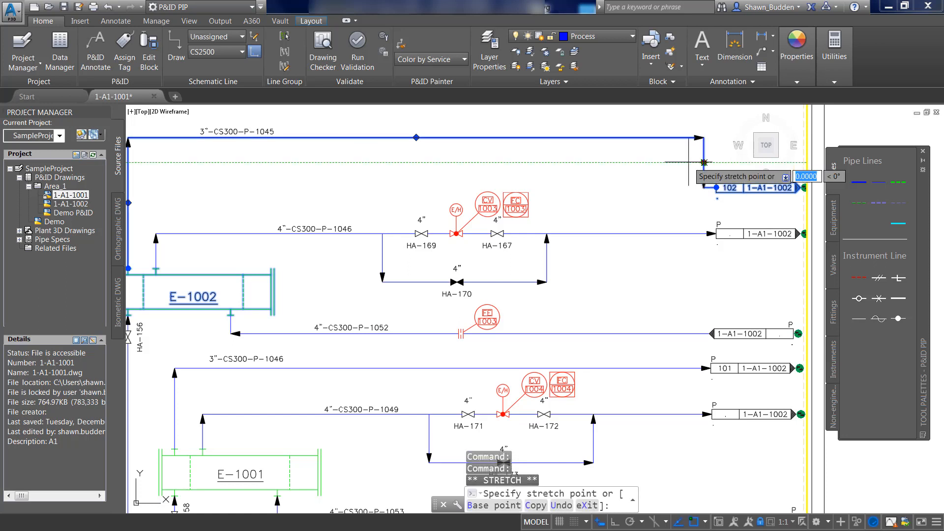
{"action": "left_click", "coordinate": [549, 162]}
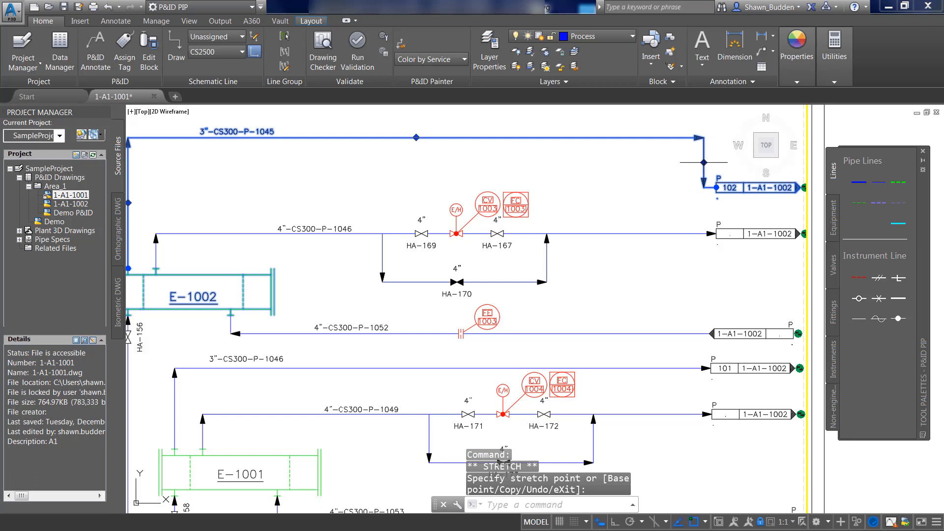
{"action": "left_click", "coordinate": [704, 162]}
{"action": "left_click", "coordinate": [570, 161]}
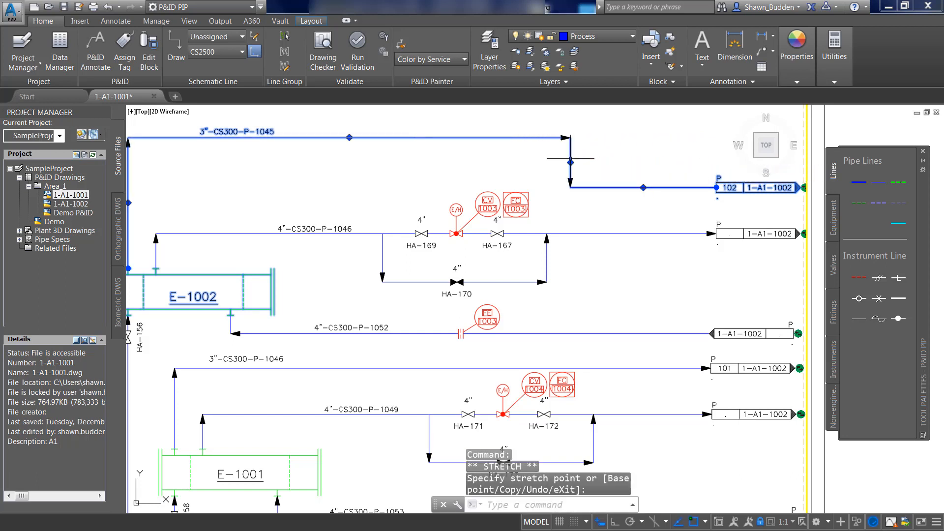
Move the horizontal segment leading into connector 102 upward to about half the height of the adjoining vertical drop
{"action": "scroll", "coordinate": [541, 150], "scroll_direction": "up", "scroll_amount": 2}
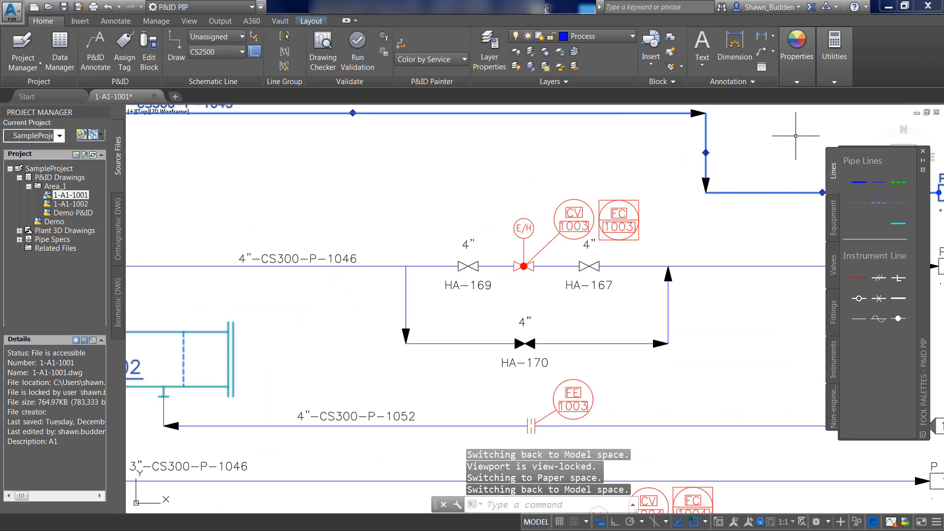
{"action": "middle_click_drag", "start_coordinate": [796, 136], "coordinate": [597, 143]}
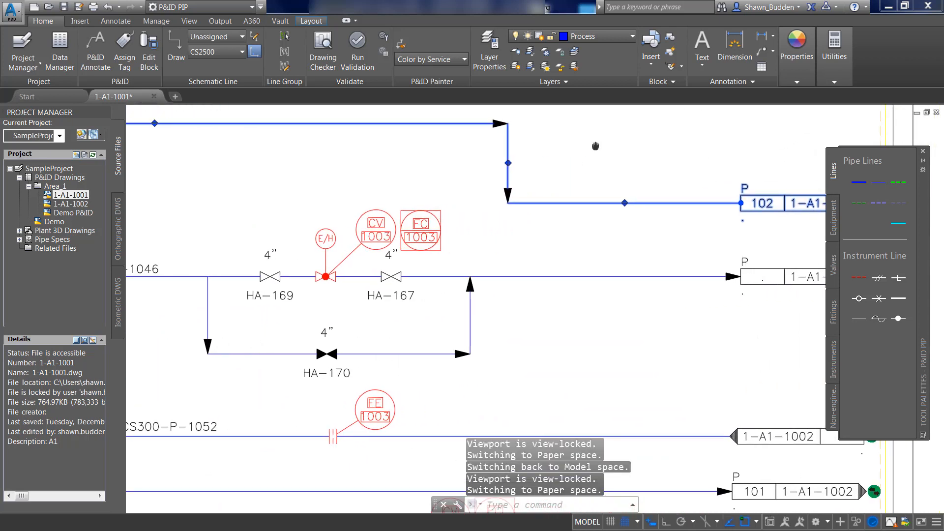
{"action": "left_click", "coordinate": [622, 202]}
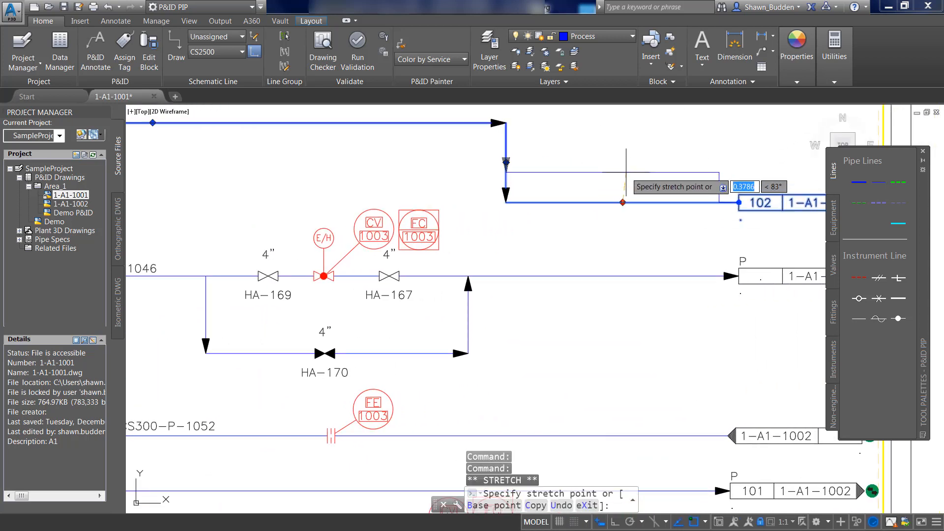
{"action": "left_click", "coordinate": [620, 161]}
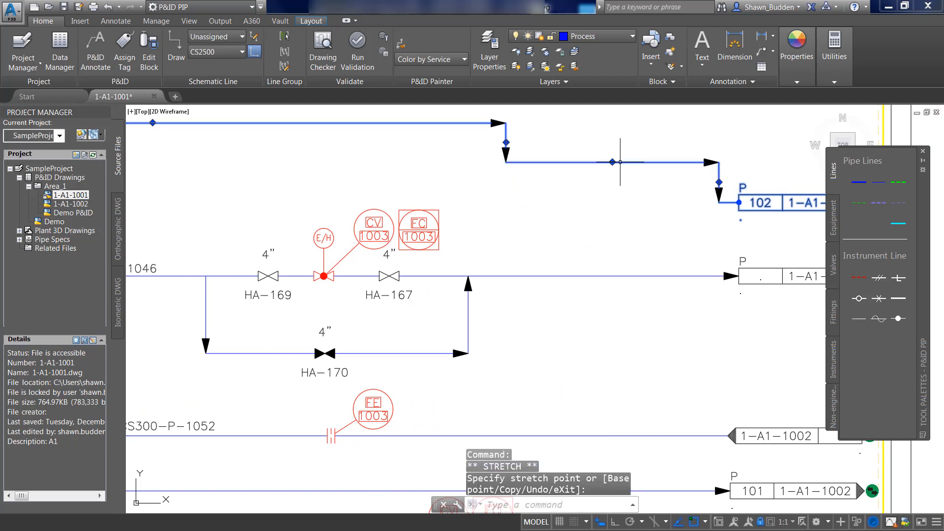
Draw a new horizontal schematic line running left to right in the empty area above line 3"-CS300-P-1045
{"action": "middle_click_drag", "start_coordinate": [396, 201], "coordinate": [566, 195]}
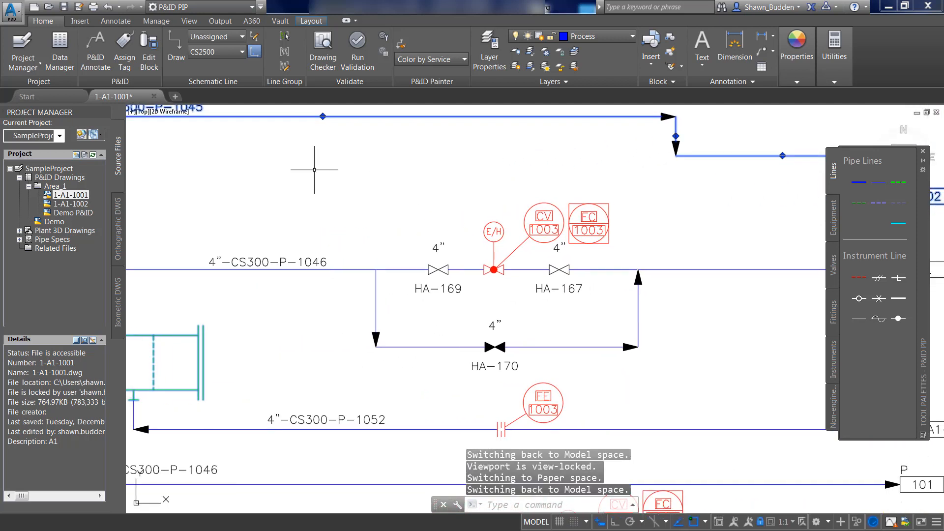
{"action": "scroll", "coordinate": [317, 168], "scroll_direction": "up", "scroll_amount": 2}
{"action": "scroll", "coordinate": [315, 168], "scroll_direction": "down", "scroll_amount": 2}
{"action": "scroll", "coordinate": [306, 151], "scroll_direction": "down", "scroll_amount": 2}
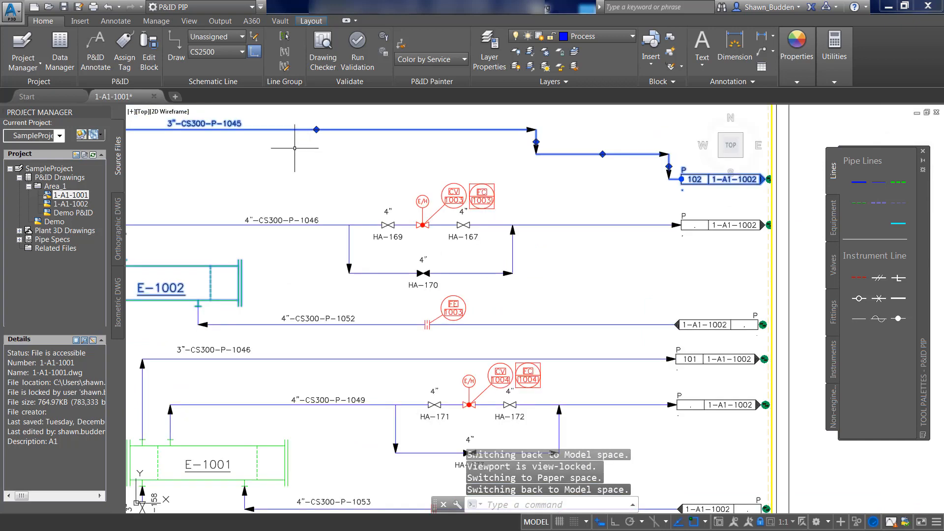
{"action": "mouse_move", "coordinate": [297, 154]}
{"action": "middle_mouse_down"}
{"action": "mouse_move", "coordinate": [299, 163]}
{"action": "mouse_move", "coordinate": [558, 199]}
{"action": "middle_mouse_up"}
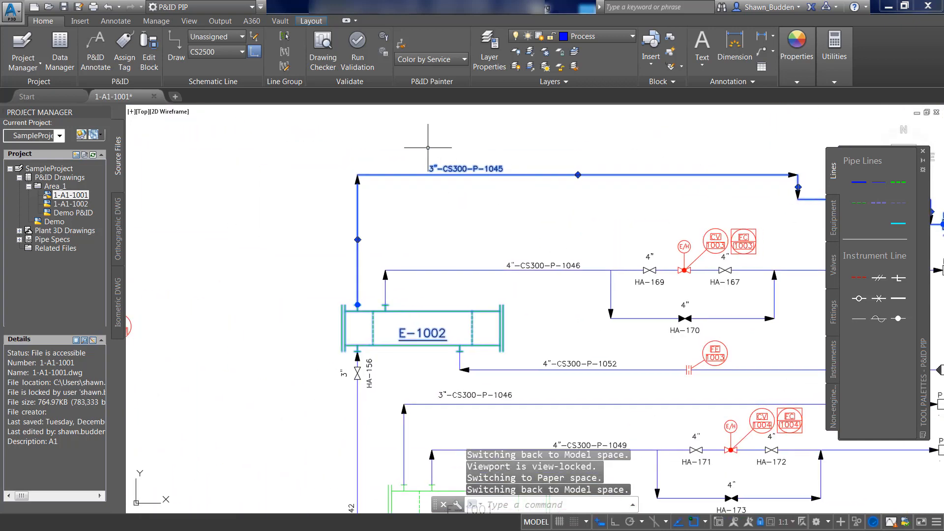
{"action": "left_click", "coordinate": [177, 46]}
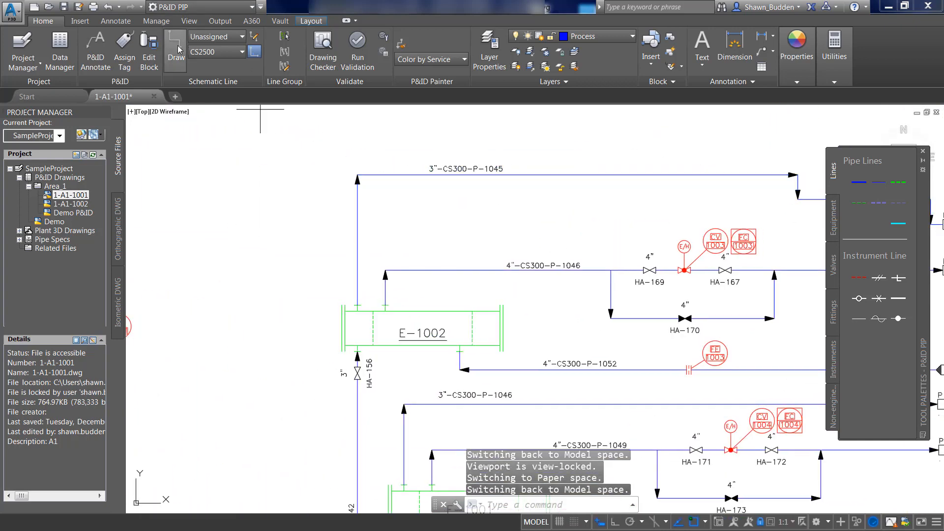
{"action": "left_click", "coordinate": [210, 127]}
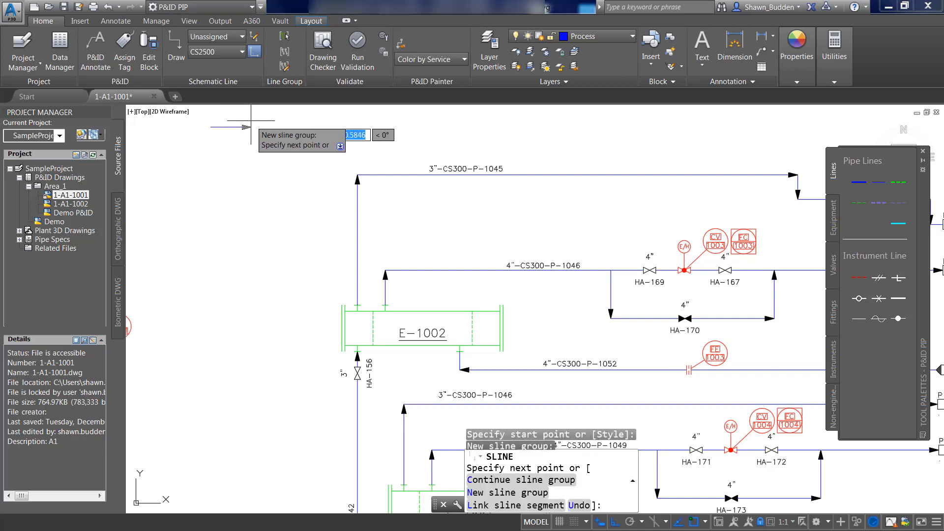
{"action": "left_click", "coordinate": [530, 127]}
{"action": "right_click", "coordinate": [529, 126]}
{"action": "left_click", "coordinate": [557, 133]}
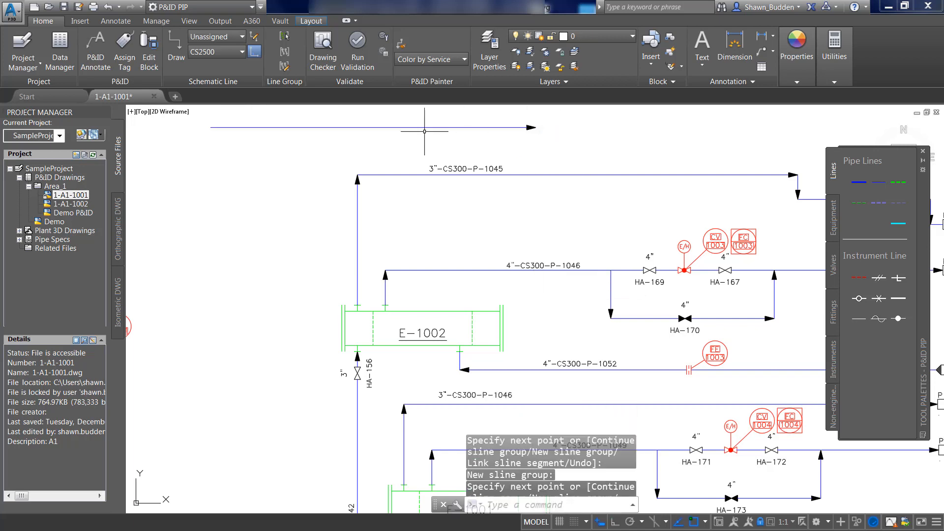
{"action": "left_click", "coordinate": [390, 126]}
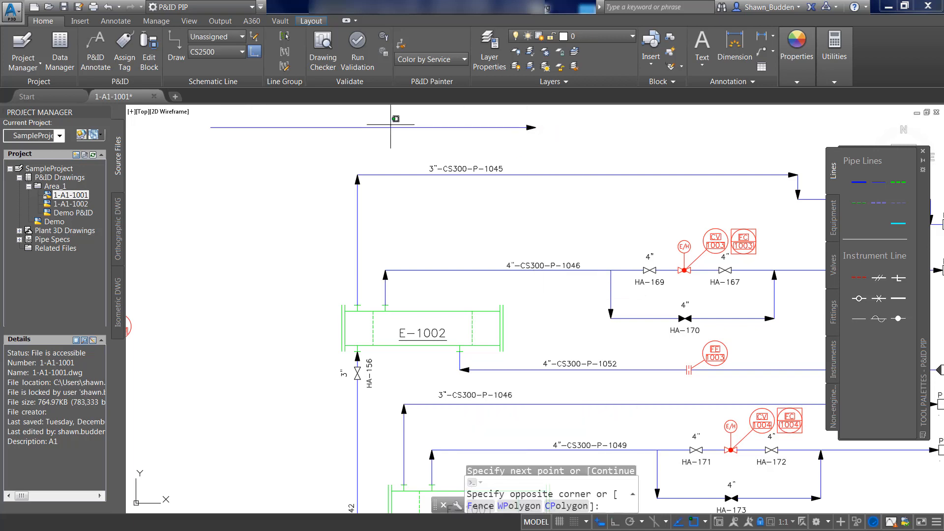
{"action": "left_click", "coordinate": [281, 147]}
{"action": "middle_click_drag", "start_coordinate": [232, 173], "coordinate": [310, 263]}
{"action": "scroll", "coordinate": [275, 231], "scroll_direction": "down", "scroll_amount": 5}
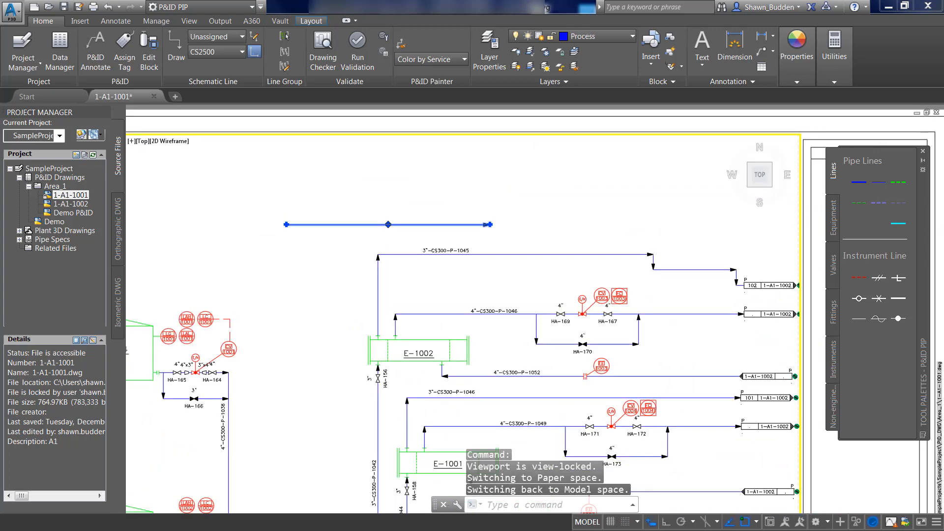
{"action": "scroll", "coordinate": [264, 232], "scroll_direction": "up", "scroll_amount": 8}
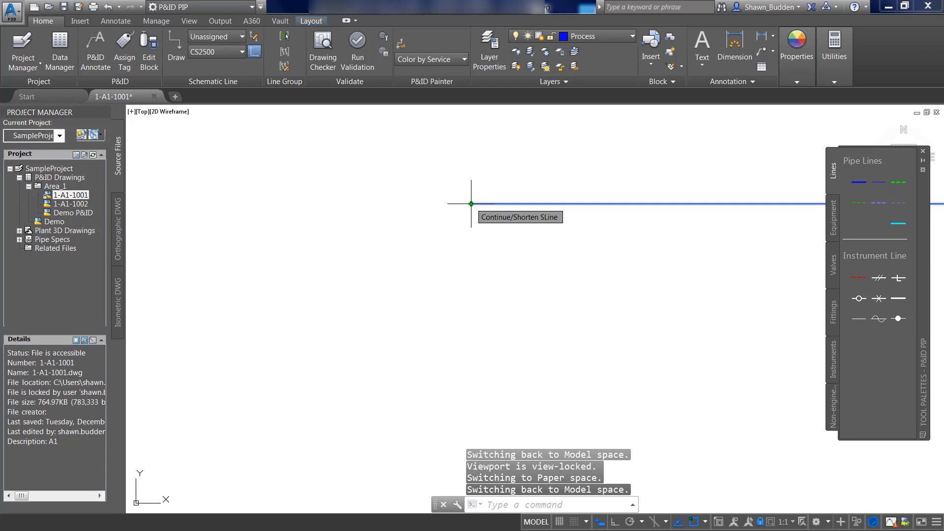
{"action": "left_click", "coordinate": [472, 203]}
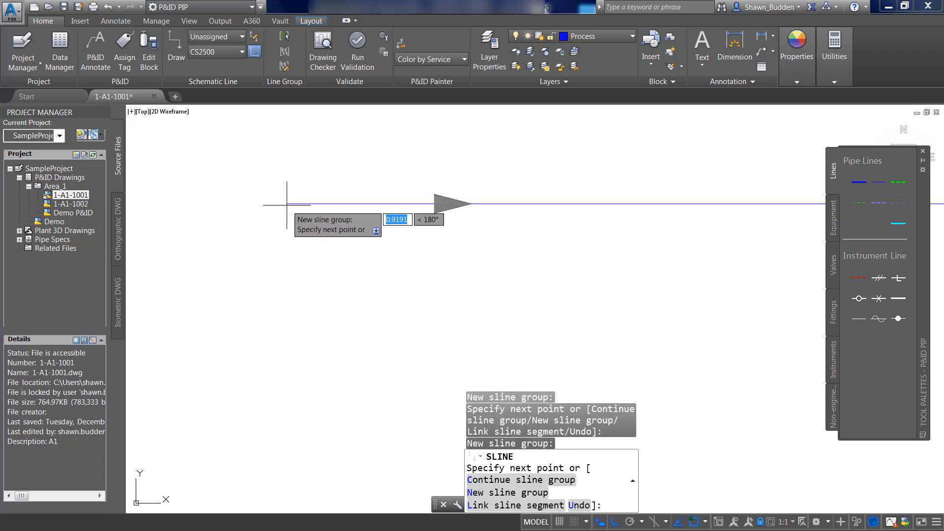
{"action": "right_click", "coordinate": [287, 205]}
{"action": "left_click", "coordinate": [319, 217]}
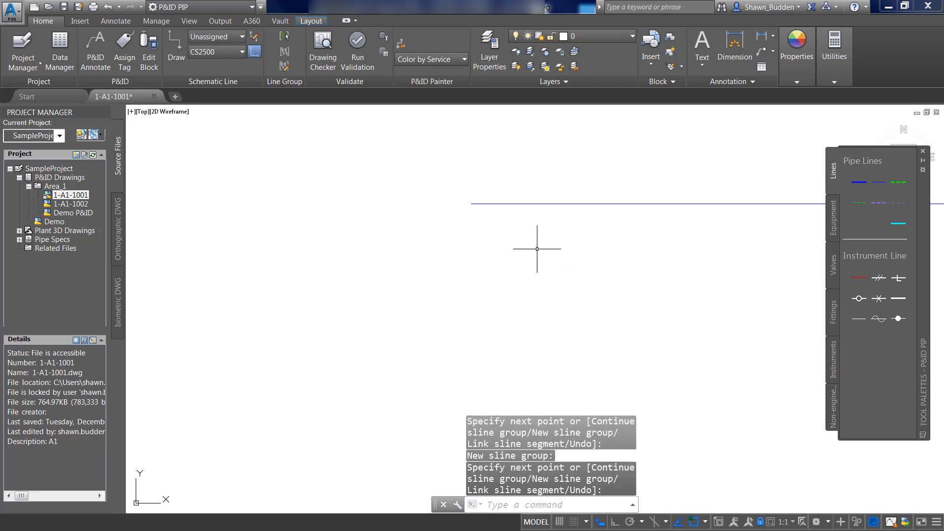
Shorten the new schematic line by stretching its left end inward along the line
{"action": "left_click", "coordinate": [566, 205]}
{"action": "left_click", "coordinate": [563, 203]}
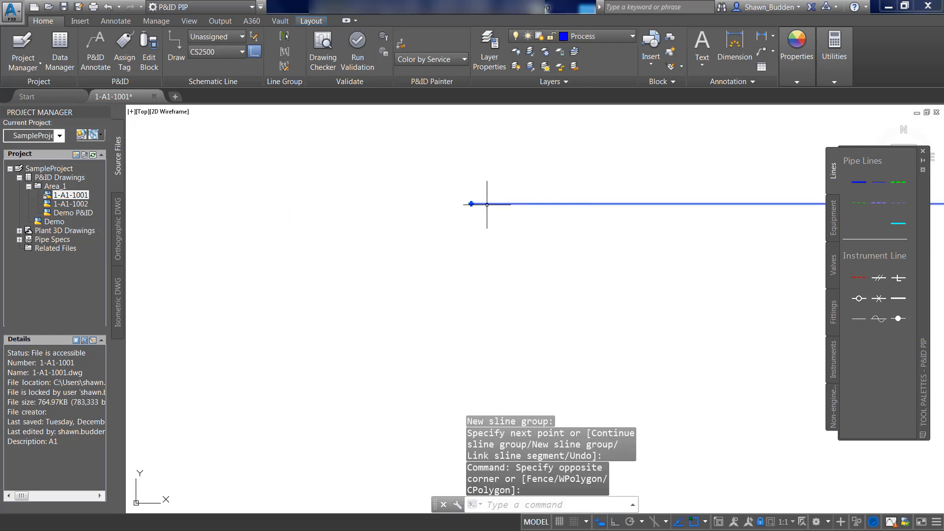
{"action": "left_click", "coordinate": [471, 203]}
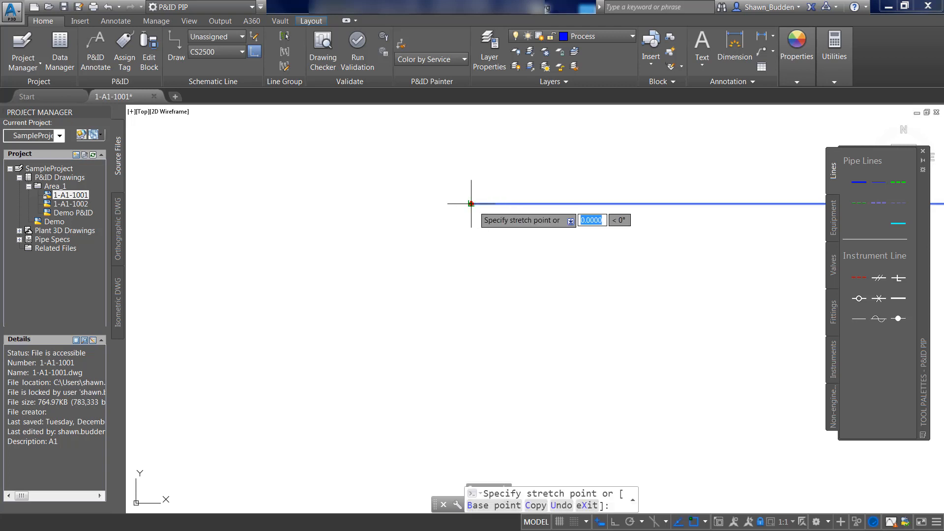
{"action": "left_click", "coordinate": [601, 203]}
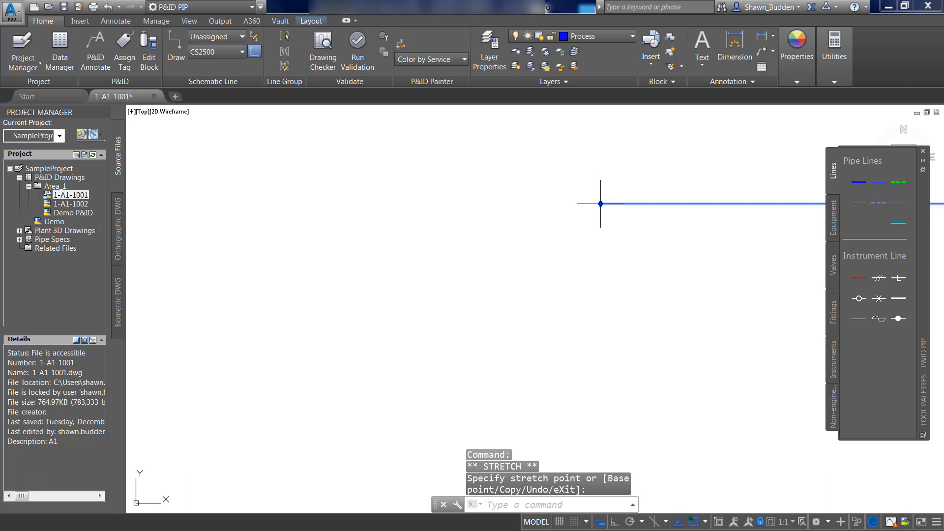
Continue the new schematic line leftward from its left end, past where it originally started, and finish the line
{"action": "left_click", "coordinate": [600, 203]}
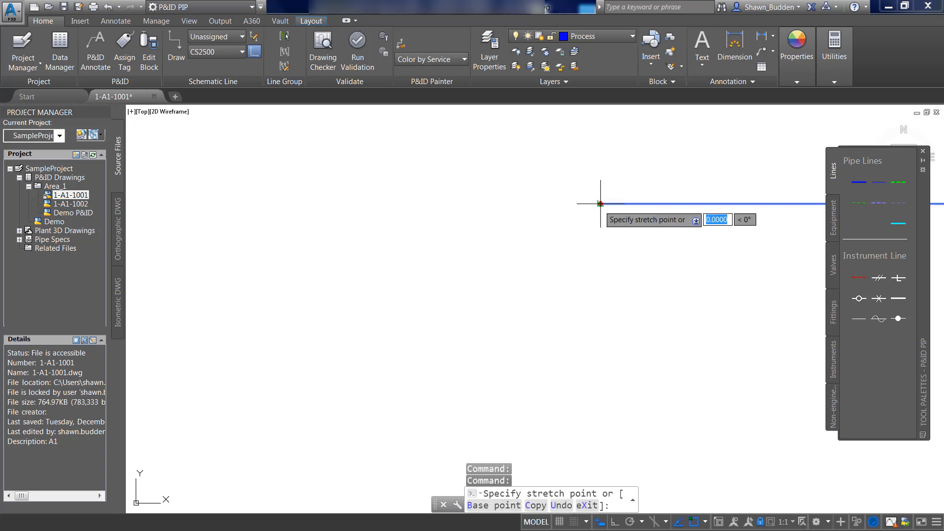
{"action": "left_click", "coordinate": [355, 203]}
{"action": "right_click", "coordinate": [467, 256]}
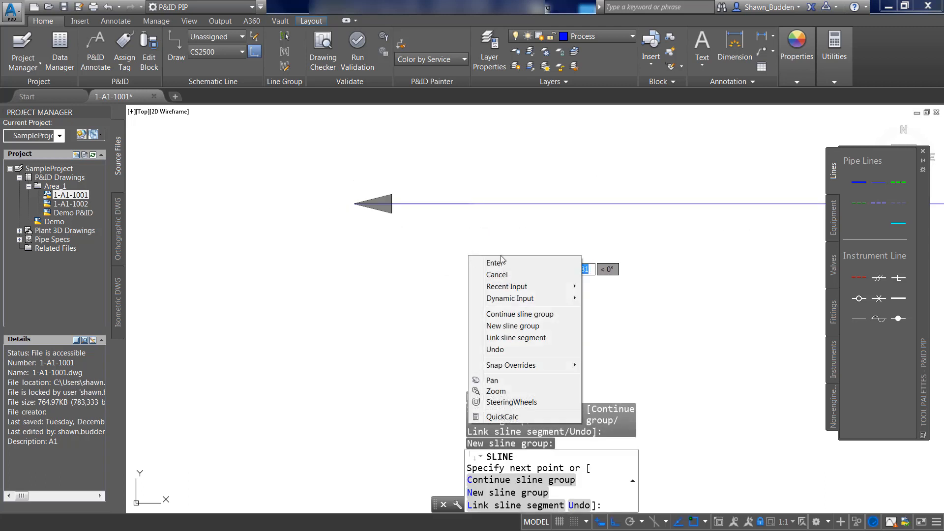
{"action": "left_click", "coordinate": [495, 263]}
Move the whole new schematic line upward, parallel to itself, farther above line 3"-CS300-P-1045
{"action": "scroll", "coordinate": [234, 236], "scroll_direction": "up", "scroll_amount": 3}
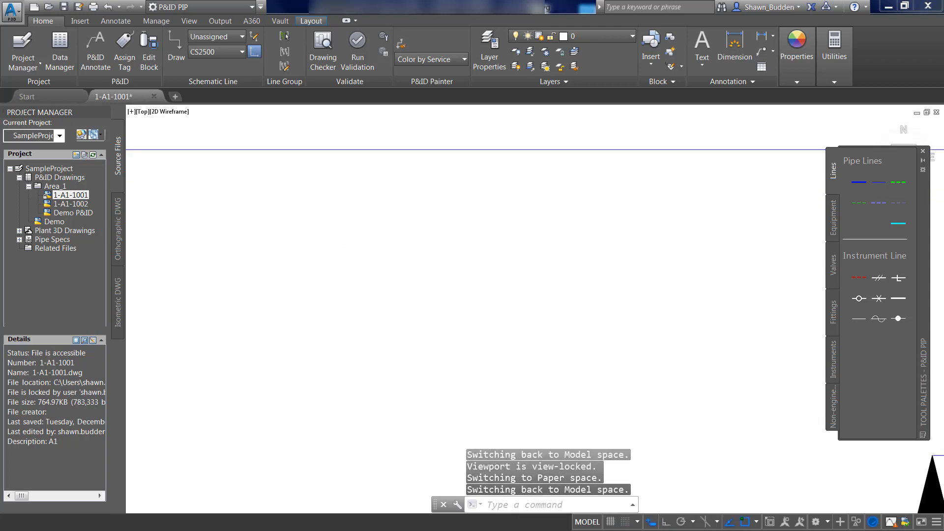
{"action": "scroll", "coordinate": [348, 238], "scroll_direction": "down", "scroll_amount": 3}
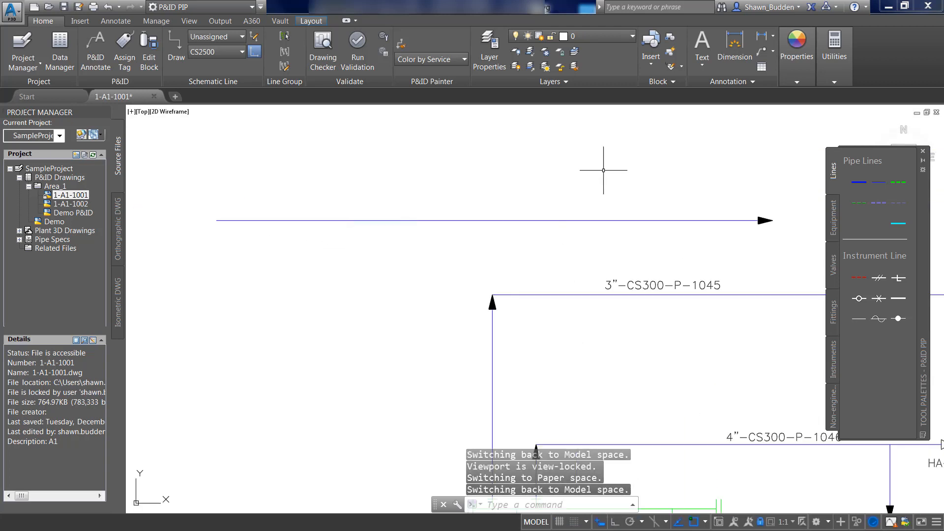
{"action": "left_click", "coordinate": [523, 220]}
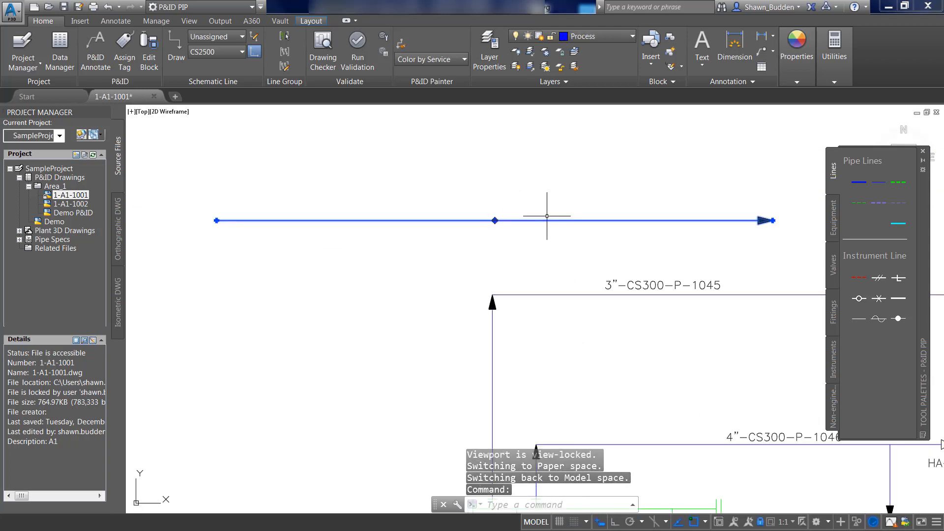
{"action": "left_click", "coordinate": [494, 220]}
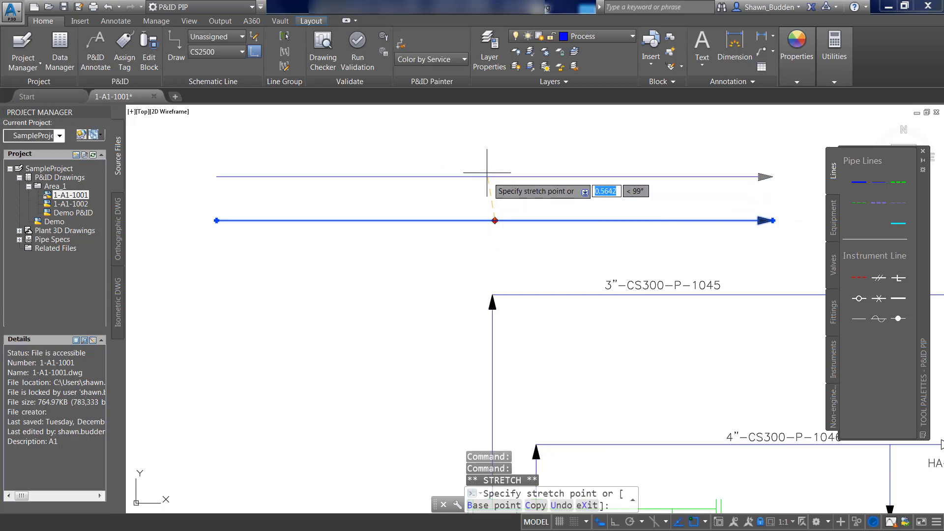
{"action": "left_click", "coordinate": [495, 145]}
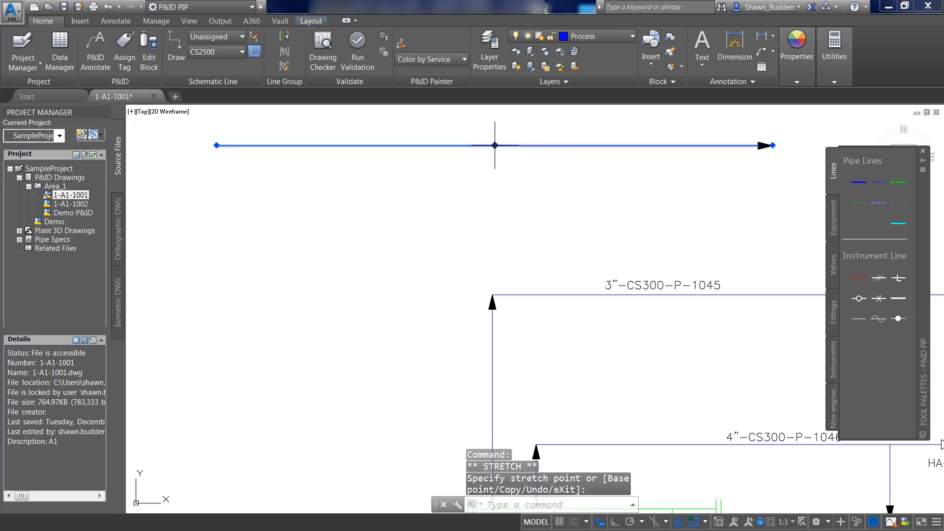
Move the whole new schematic line back down, parallel to itself, closer to line 3"-CS300-P-1045
{"action": "left_click", "coordinate": [495, 145]}
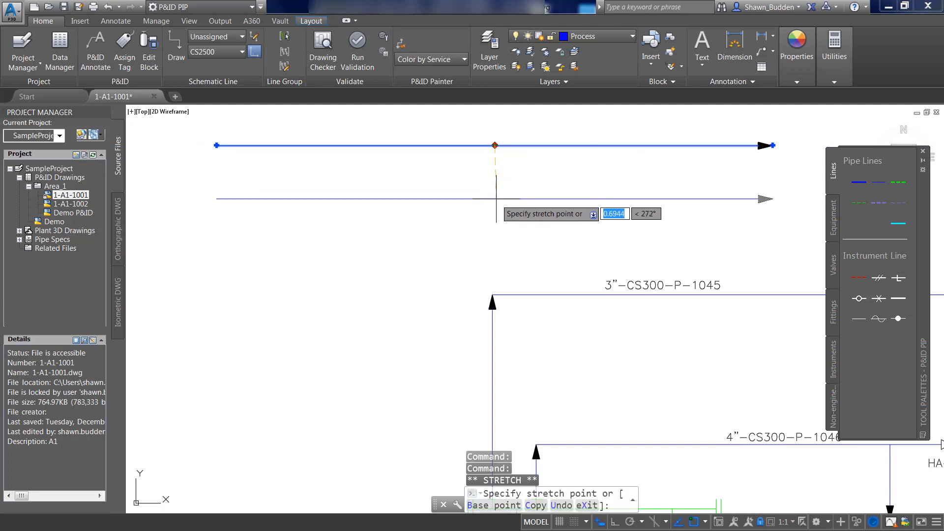
{"action": "left_click", "coordinate": [495, 198]}
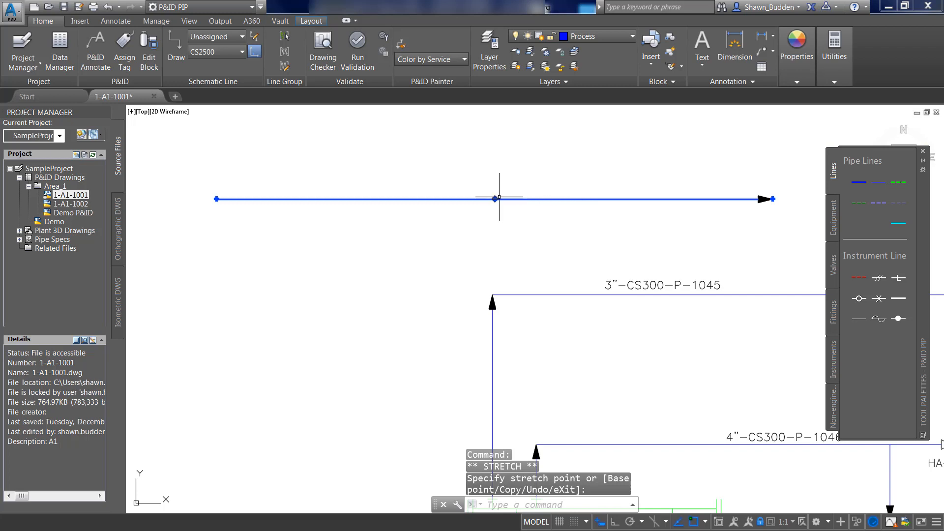
{"action": "left_click", "coordinate": [495, 198]}
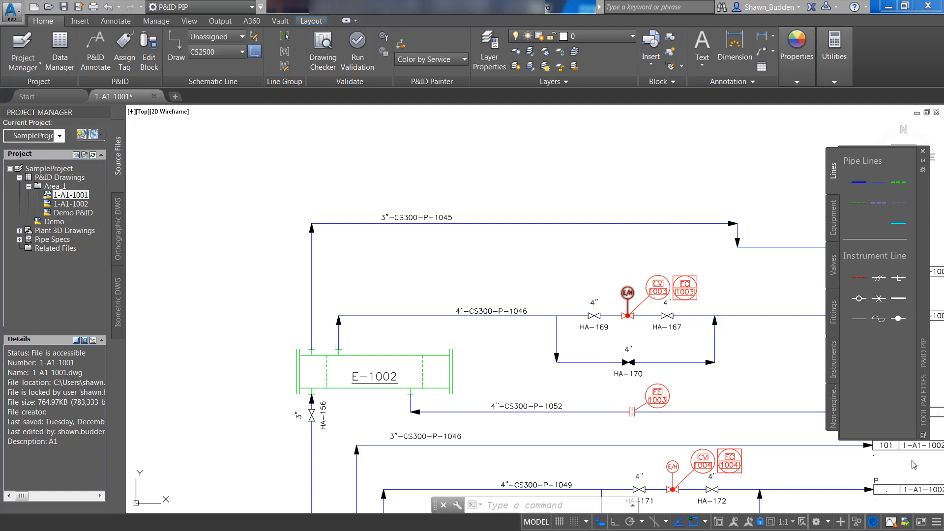
Display the quick properties of schematic line 3"-CS300-P-1045, then close them
{"action": "left_click", "coordinate": [555, 222]}
{"action": "right_click", "coordinate": [556, 221]}
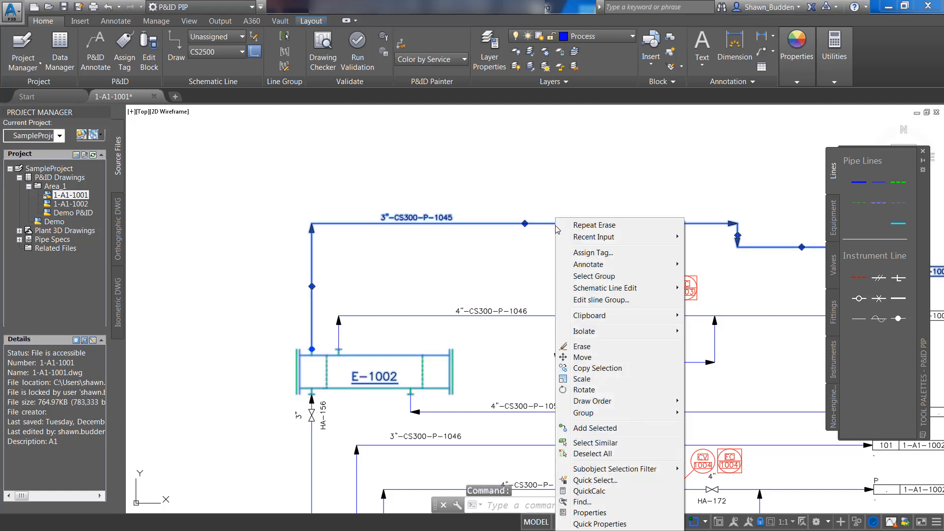
{"action": "left_click", "coordinate": [599, 524]}
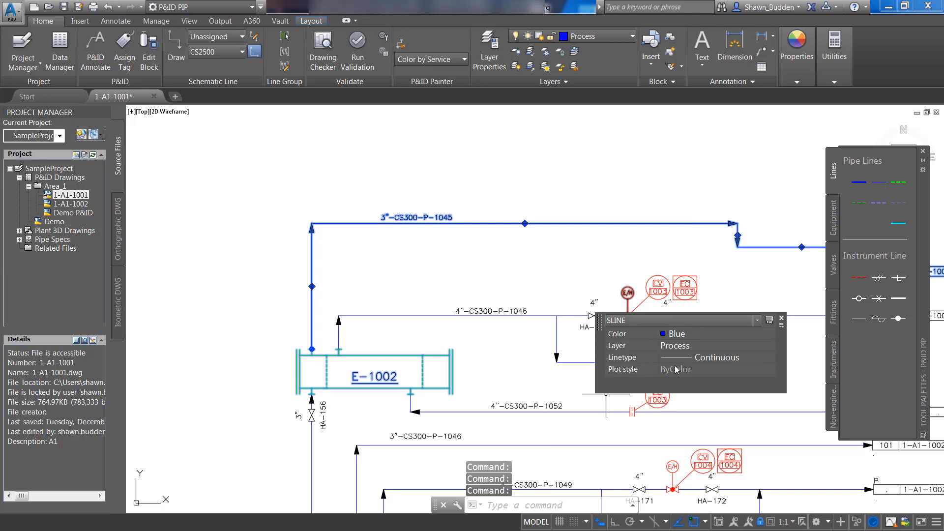
{"action": "left_click", "coordinate": [782, 320]}
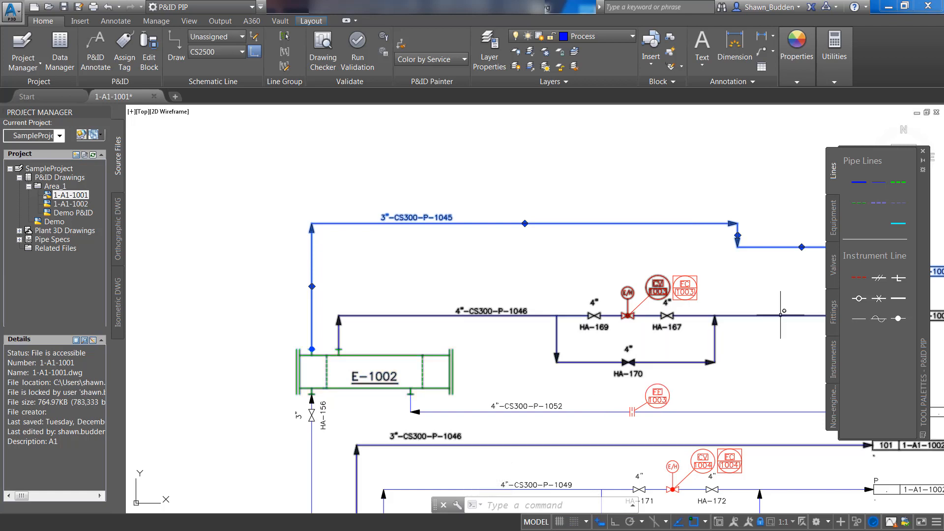
Open the full properties of line 3"-CS300-P-1045 and set its color to Yellow
{"action": "right_click", "coordinate": [594, 185]}
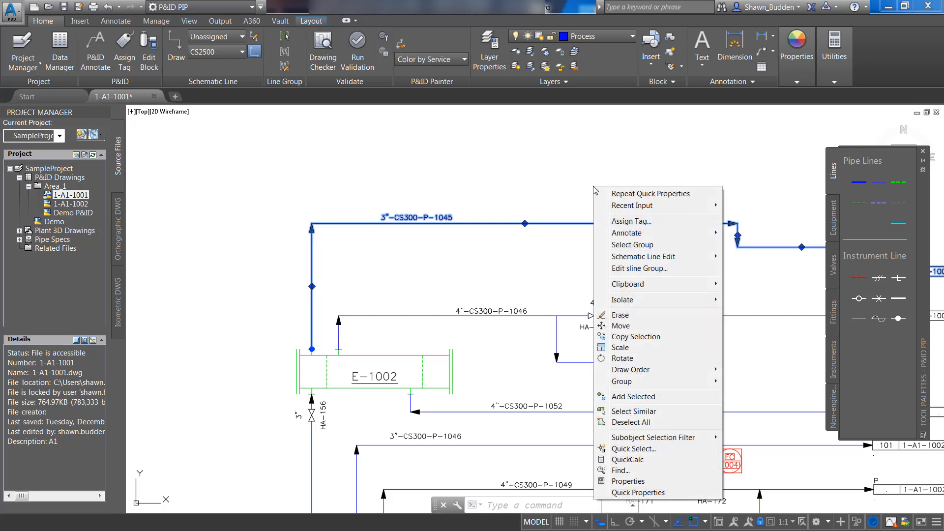
{"action": "left_click", "coordinate": [647, 482]}
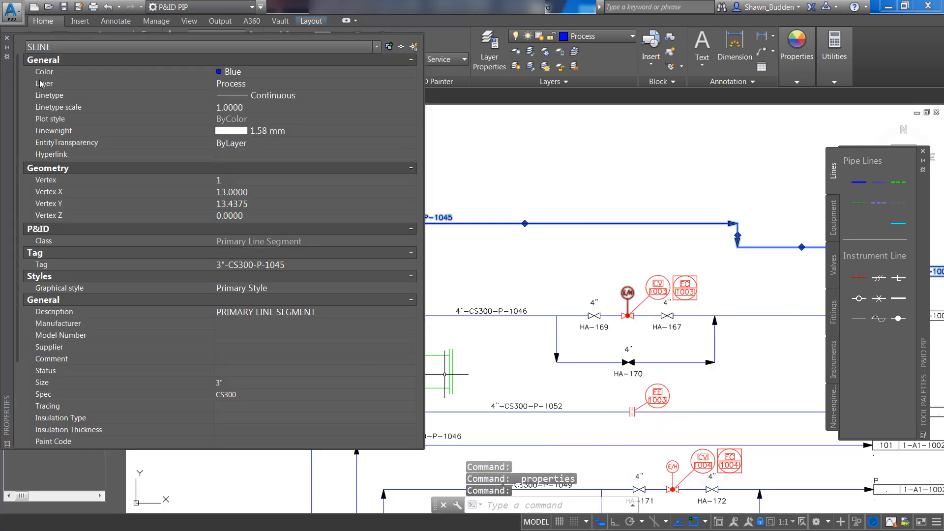
{"action": "left_click", "coordinate": [231, 75]}
{"action": "left_click", "coordinate": [231, 73]}
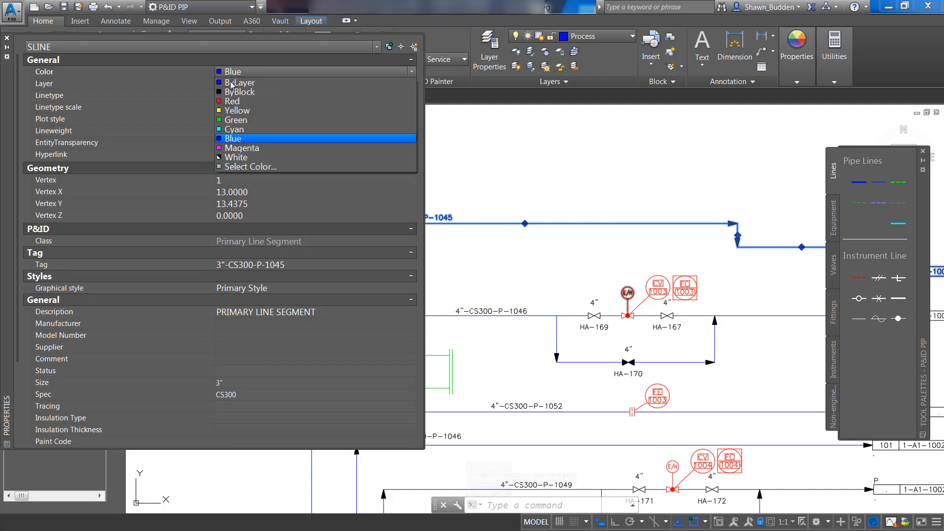
{"action": "left_click", "coordinate": [250, 111]}
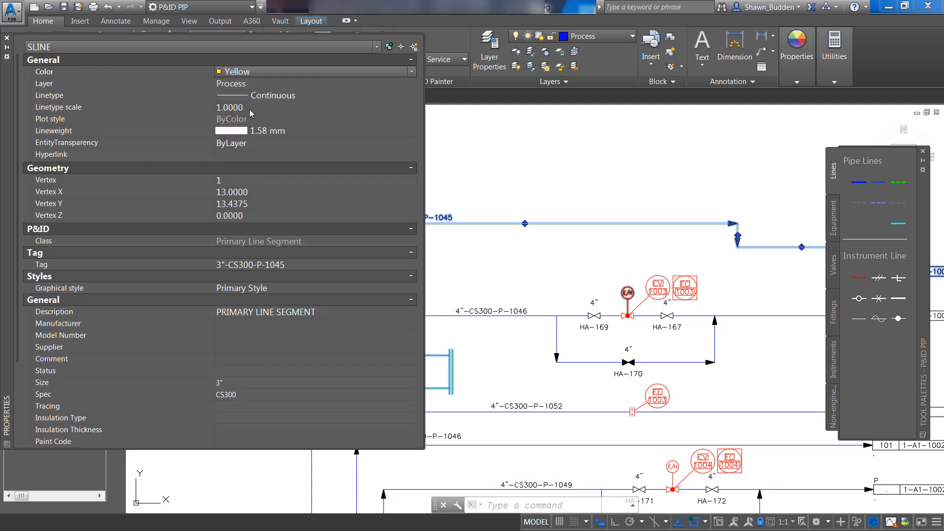
Review the linetype and layer choices available for the selected schematic line without changing either
{"action": "left_click", "coordinate": [273, 96]}
{"action": "left_click", "coordinate": [274, 97]}
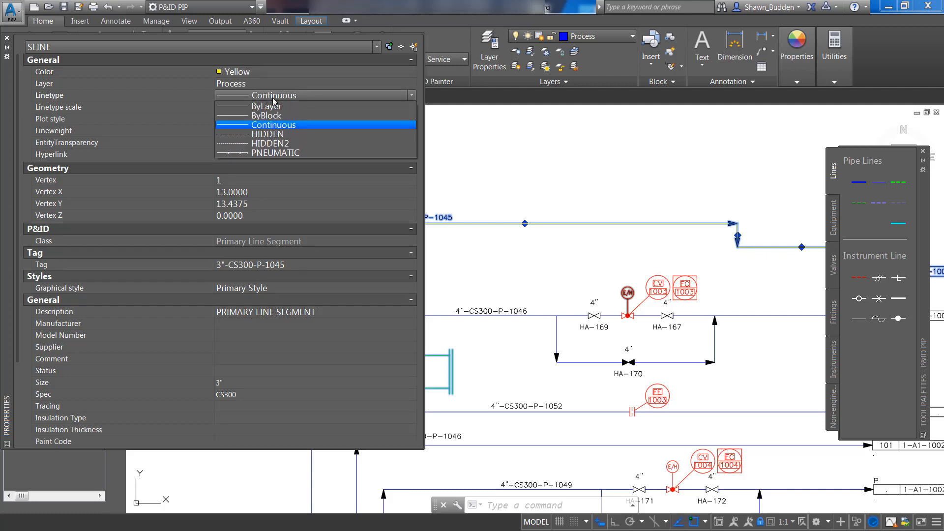
{"action": "left_click", "coordinate": [261, 85]}
{"action": "left_click", "coordinate": [260, 85]}
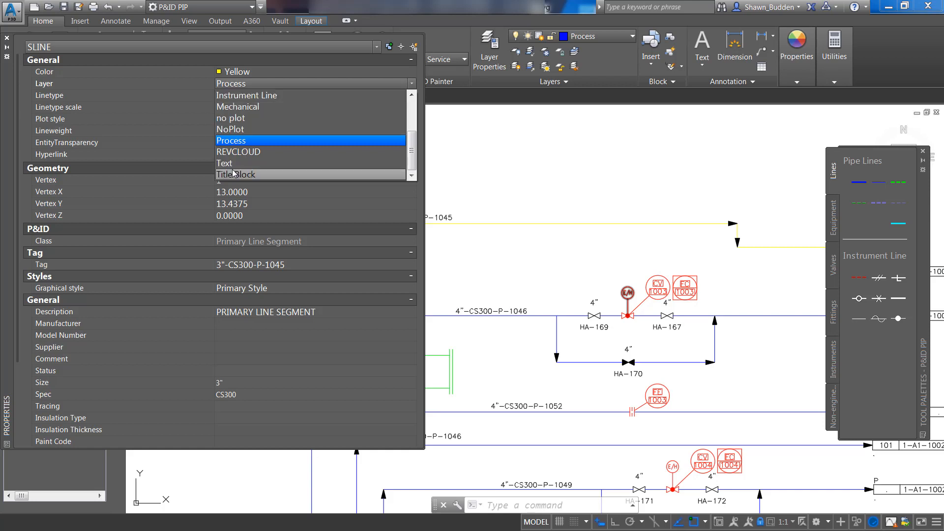
{"action": "left_click", "coordinate": [147, 198]}
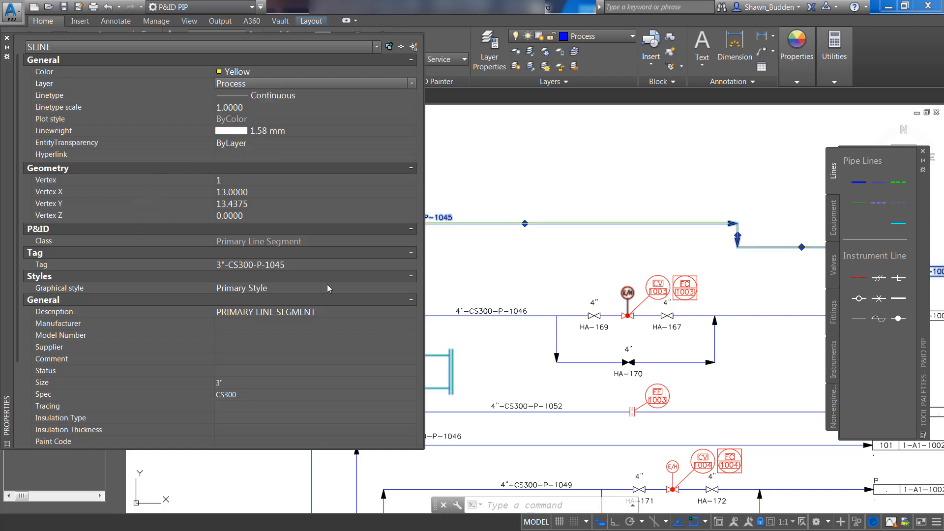
Reassign the line's tag with spec CS150 - 150# Carbon Steel and service NA - CAUSTIC
{"action": "left_click", "coordinate": [340, 261]}
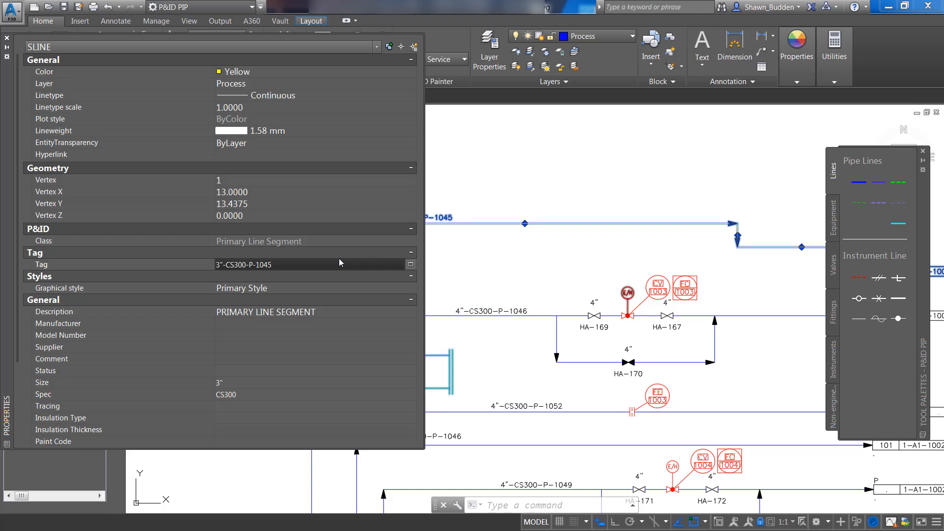
{"action": "left_click", "coordinate": [411, 266]}
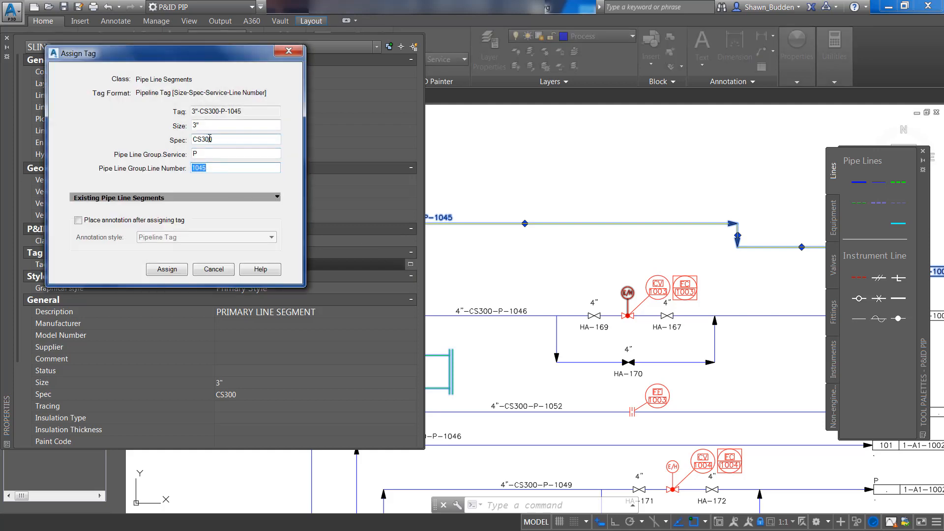
{"action": "left_click", "coordinate": [218, 140]}
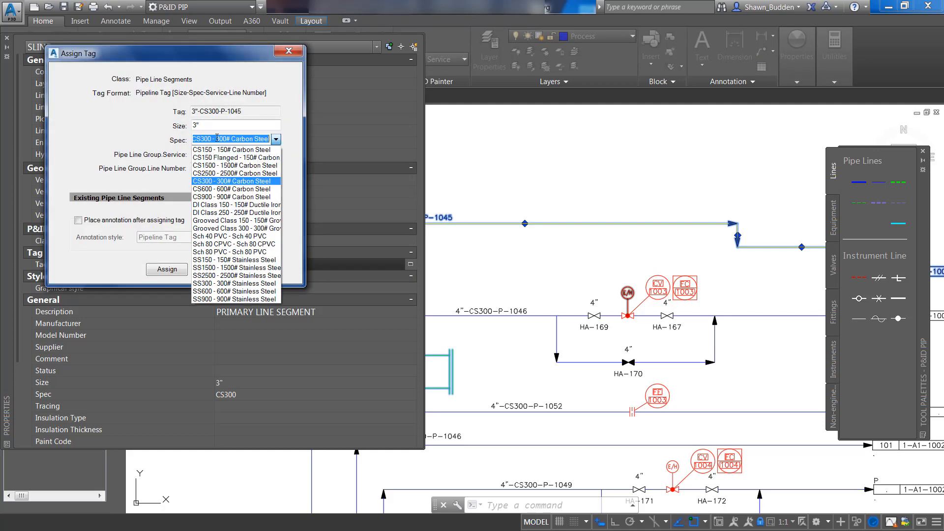
{"action": "left_click", "coordinate": [223, 150]}
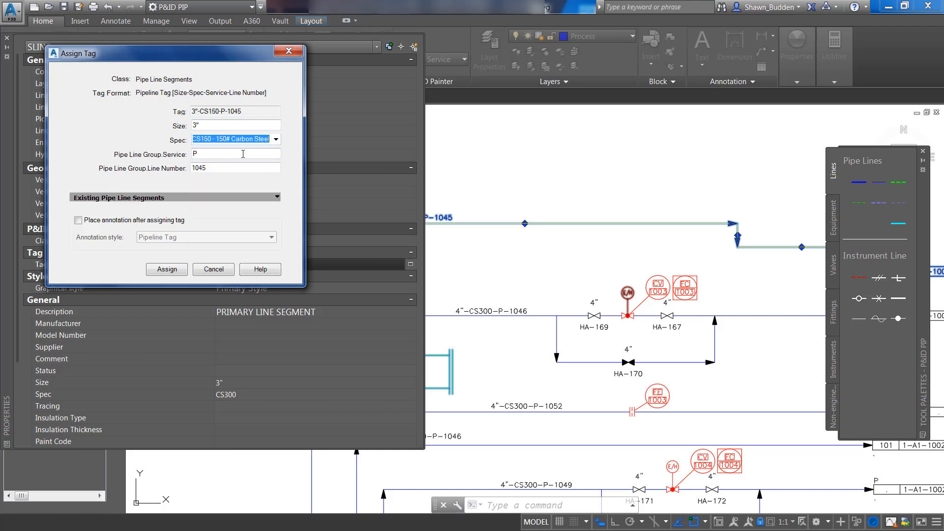
{"action": "left_click", "coordinate": [213, 154]}
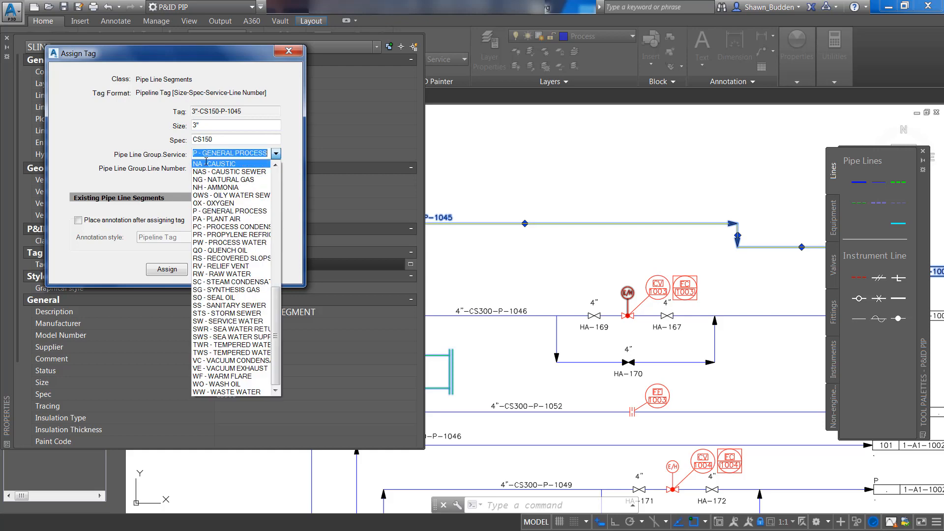
{"action": "left_click", "coordinate": [206, 163]}
{"action": "left_click", "coordinate": [167, 270]}
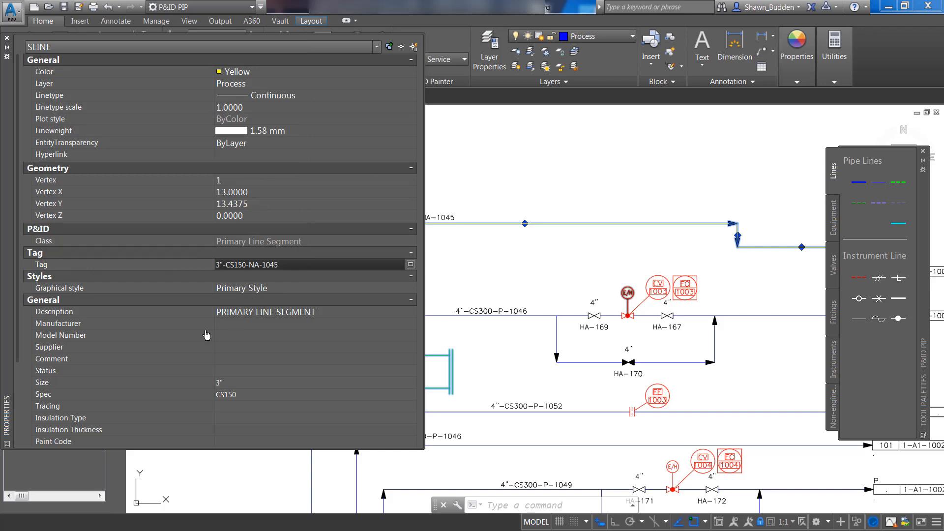
Set the line's size to 10" in its properties and close the properties
{"action": "left_click", "coordinate": [253, 382]}
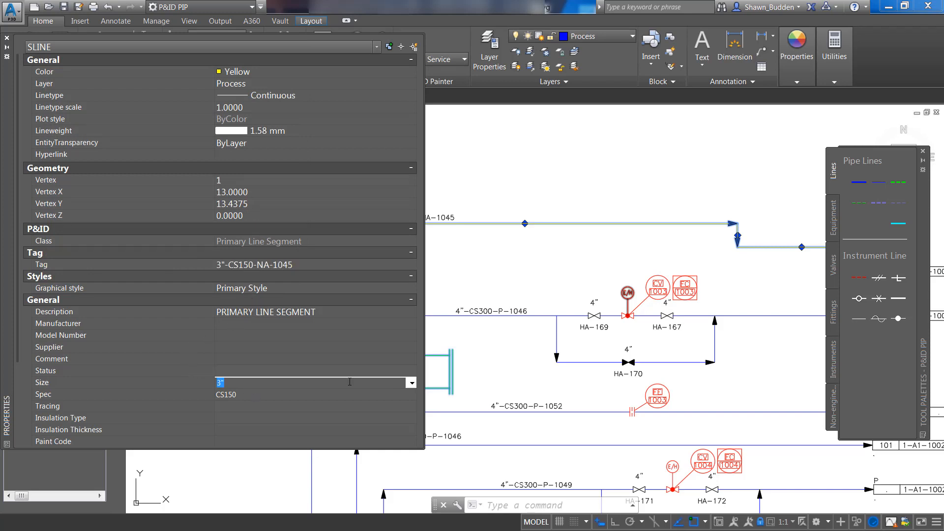
{"action": "left_click", "coordinate": [412, 383]}
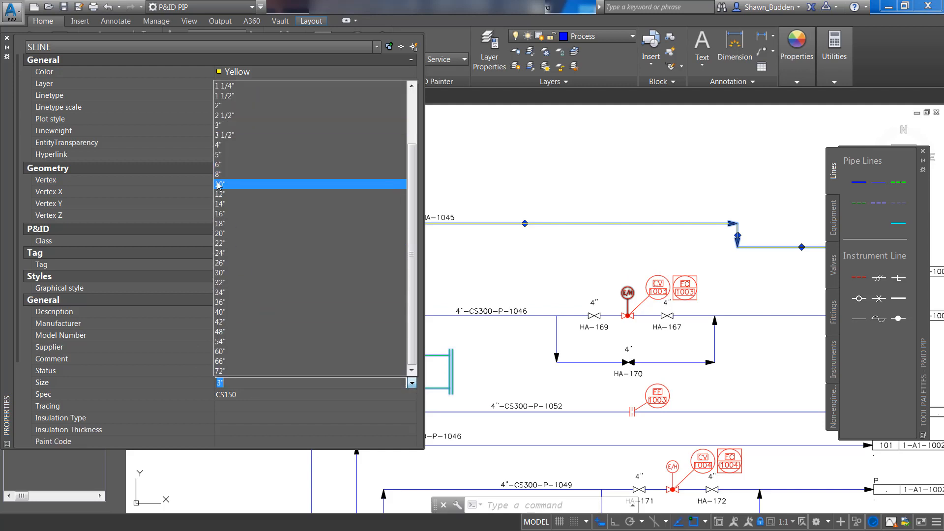
{"action": "left_click", "coordinate": [219, 184]}
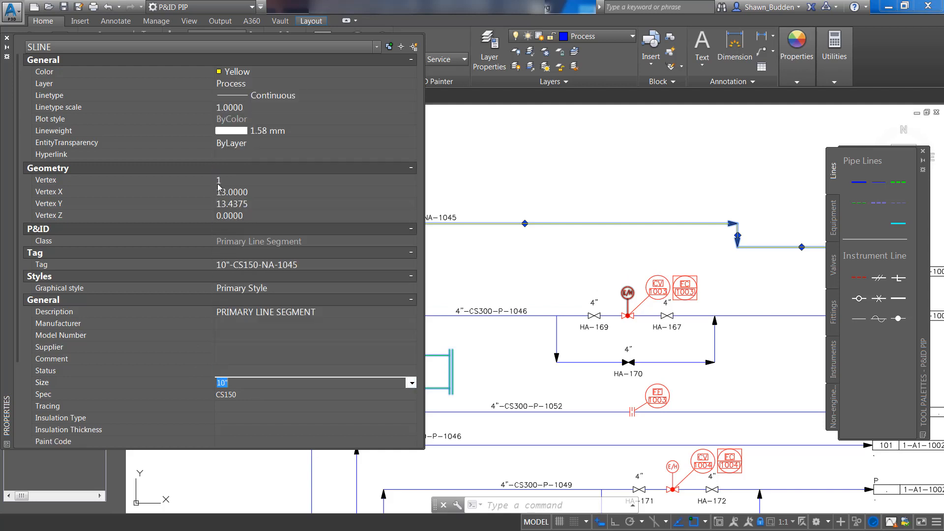
{"action": "left_click", "coordinate": [7, 38]}
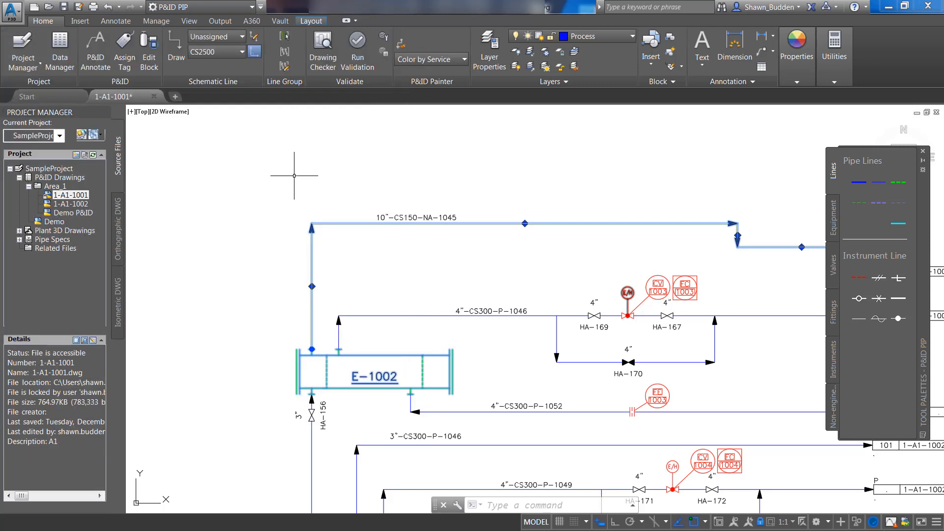
Detach the lower end of line 3"-CS300-P-1045 from the upper-left nozzle of exchanger E-1002
{"action": "scroll", "coordinate": [422, 207], "scroll_direction": "down", "scroll_amount": 3}
{"action": "scroll", "coordinate": [413, 214], "scroll_direction": "up", "scroll_amount": 8}
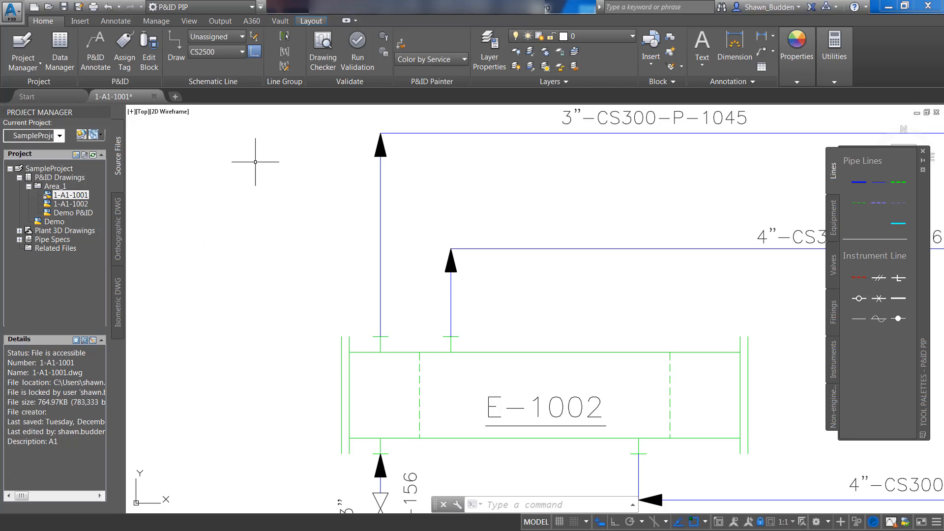
{"action": "left_click", "coordinate": [380, 191]}
{"action": "right_click", "coordinate": [383, 189]}
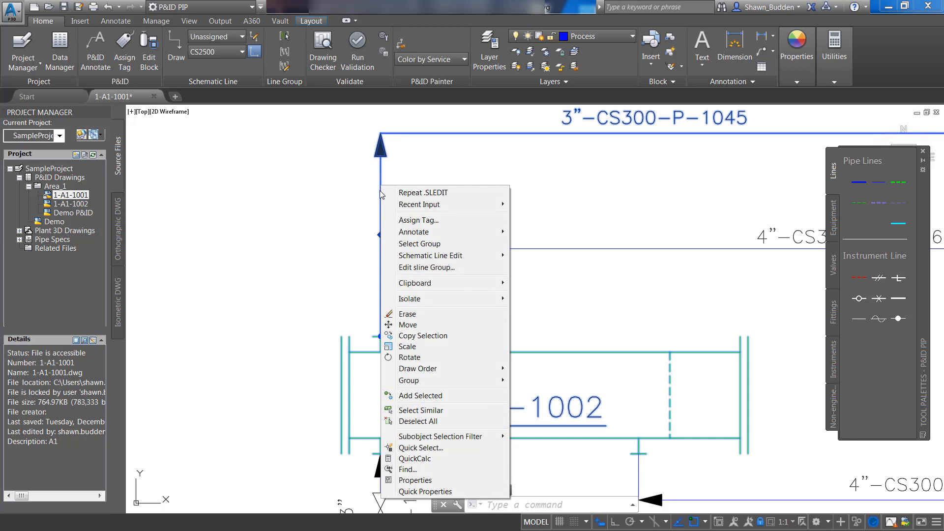
{"action": "mouse_move", "coordinate": [466, 256]}
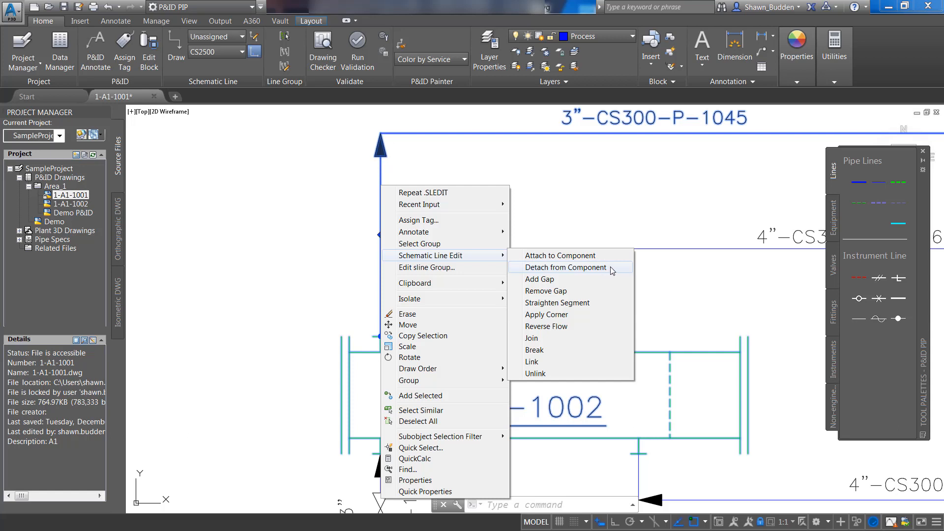
{"action": "left_click", "coordinate": [565, 267]}
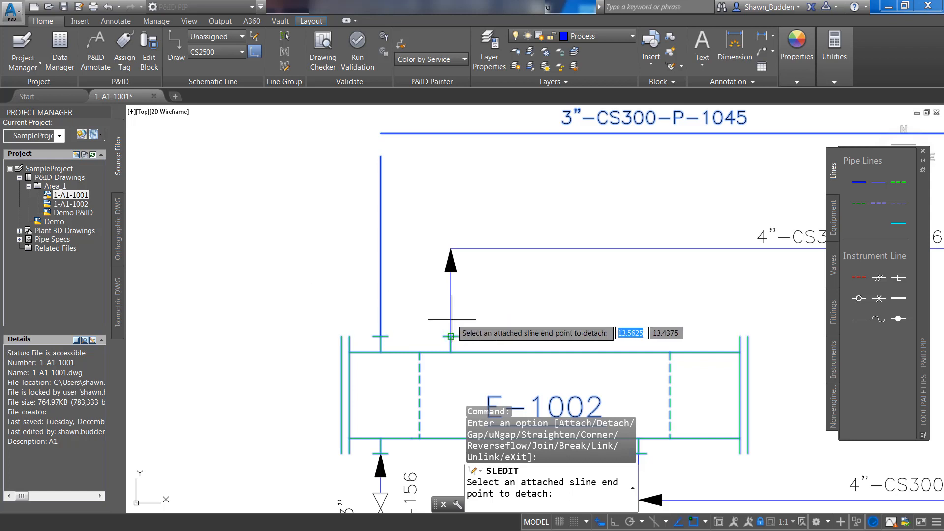
{"action": "scroll", "coordinate": [427, 336], "scroll_direction": "up", "scroll_amount": 5}
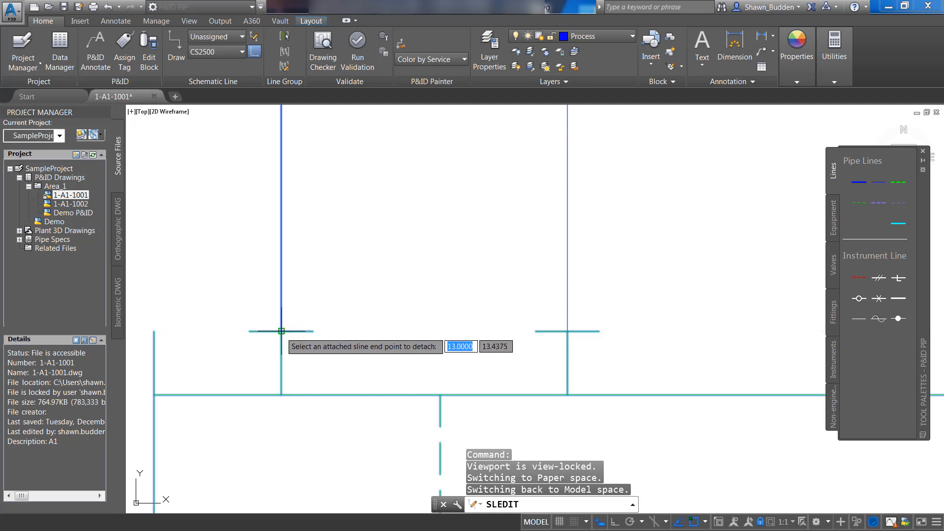
{"action": "left_click", "coordinate": [281, 331]}
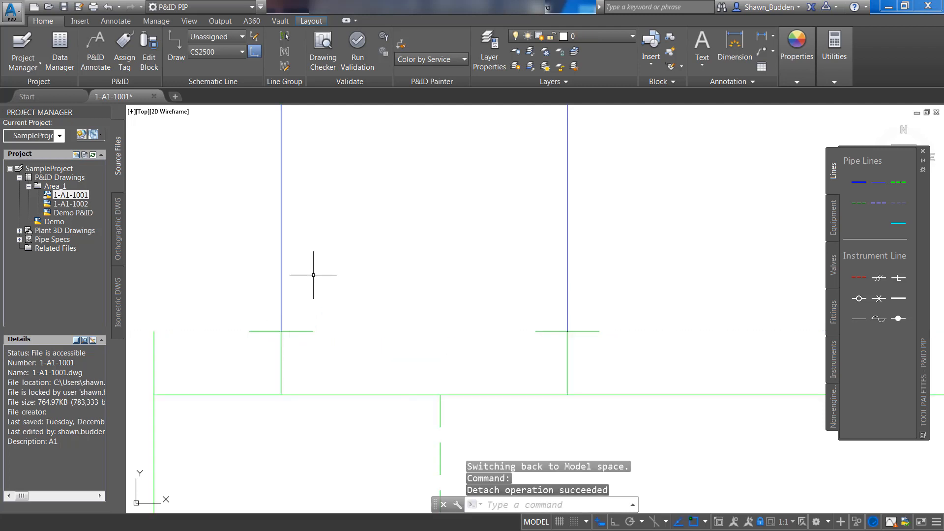
Attach the lower end of line 3"-CS300-P-1045 to the upper-left nozzle of exchanger E-1002 and check its From connection
{"action": "mouse_move", "coordinate": [281, 268]}
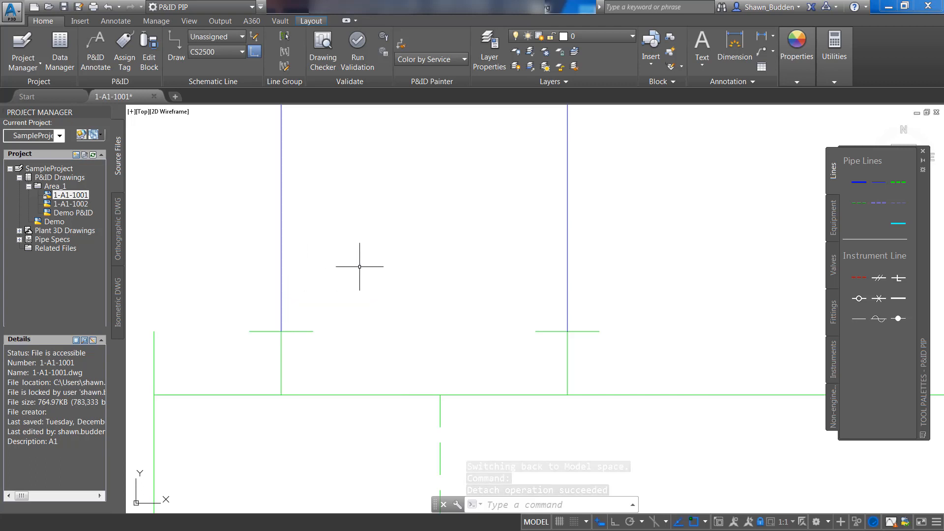
{"action": "scroll", "coordinate": [402, 277], "scroll_direction": "up", "scroll_amount": 4}
{"action": "scroll", "coordinate": [403, 278], "scroll_direction": "down", "scroll_amount": 4}
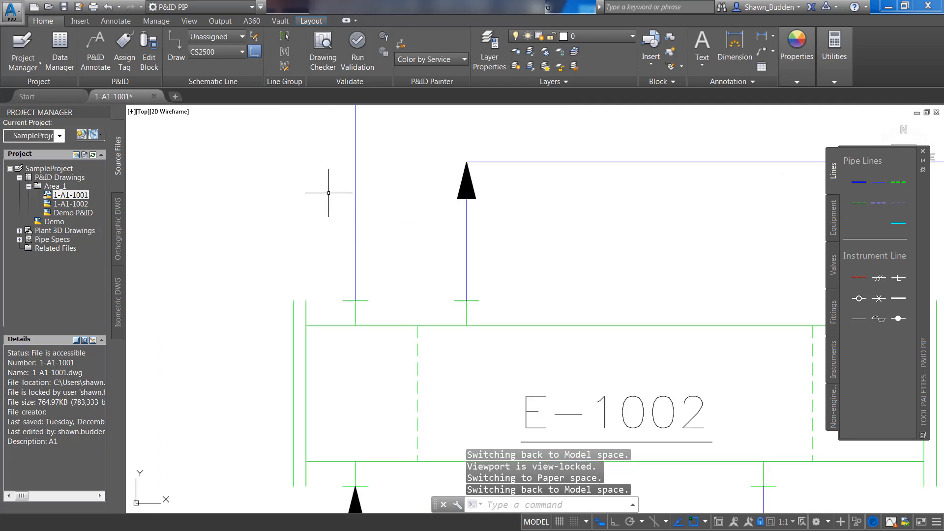
{"action": "right_click", "coordinate": [219, 202]}
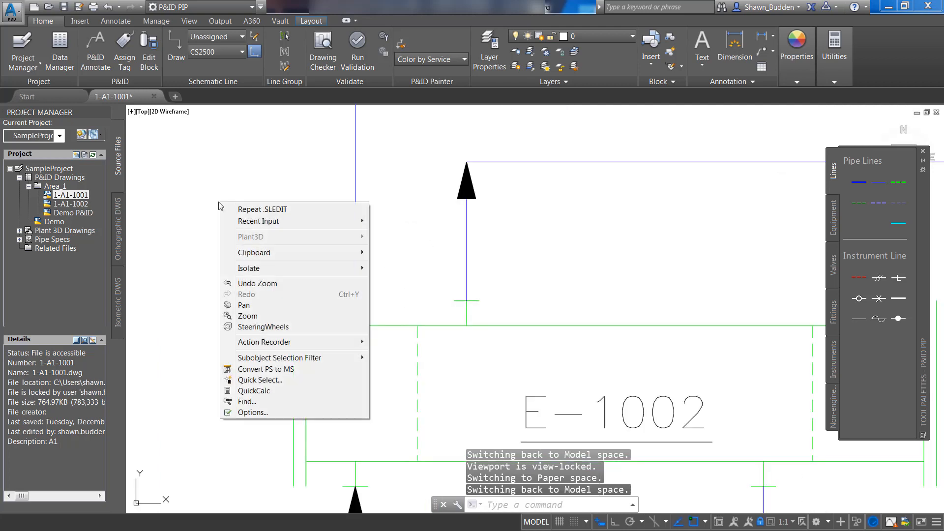
{"action": "left_click", "coordinate": [262, 211]}
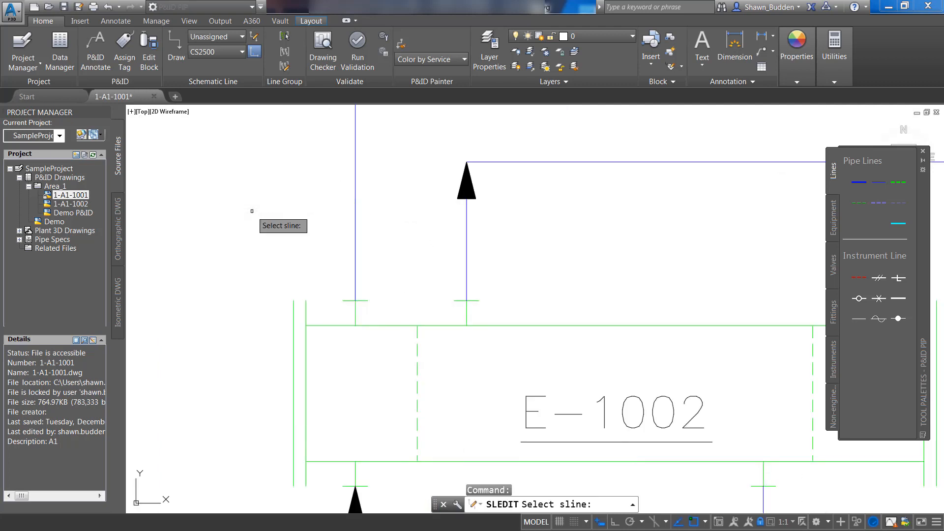
{"action": "left_click", "coordinate": [355, 154]}
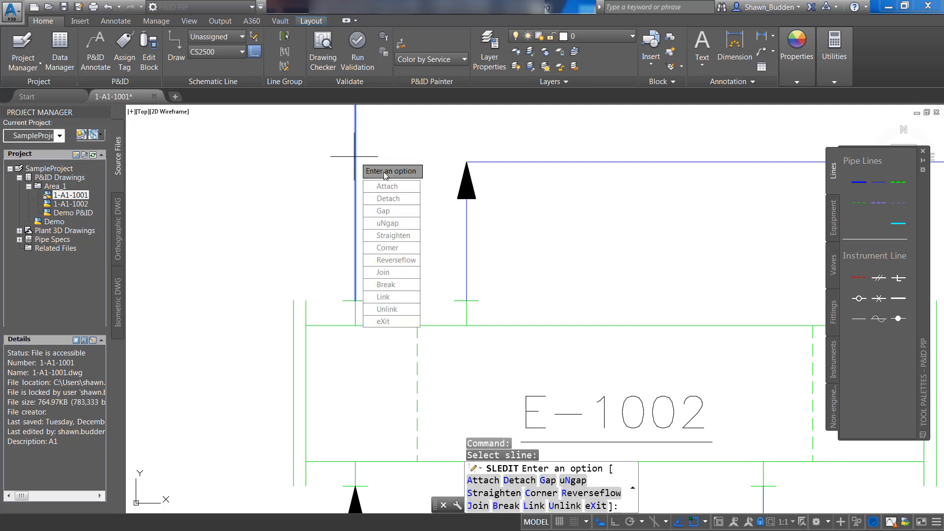
{"action": "left_click", "coordinate": [388, 185]}
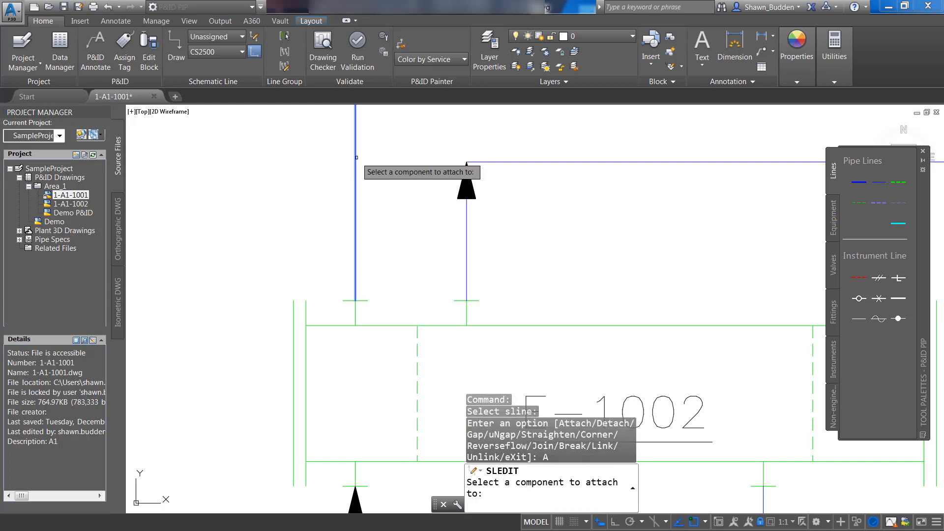
{"action": "left_click", "coordinate": [394, 325]}
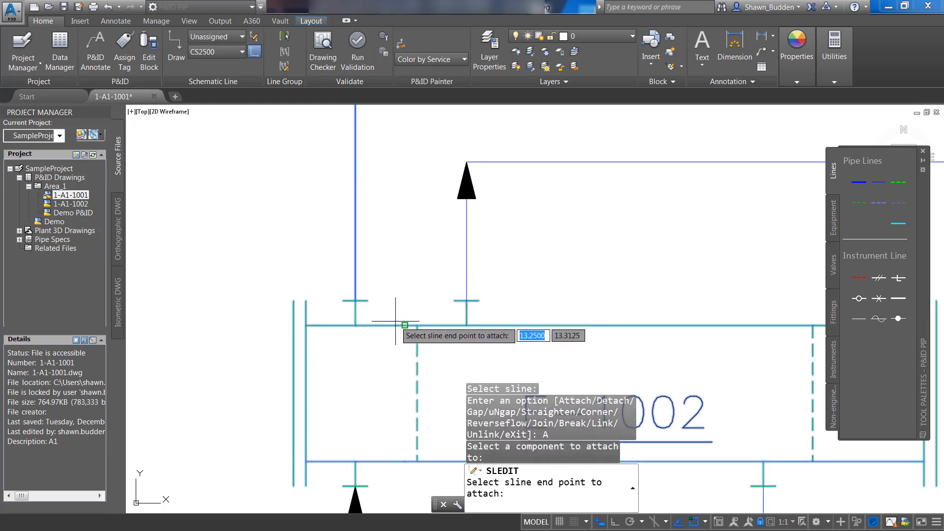
{"action": "left_click", "coordinate": [355, 300]}
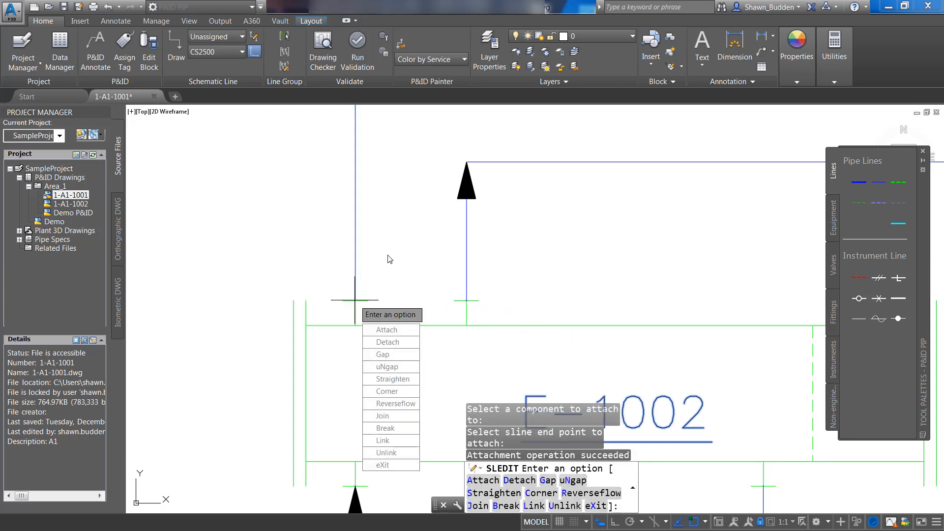
{"action": "key", "text": "Escape"}
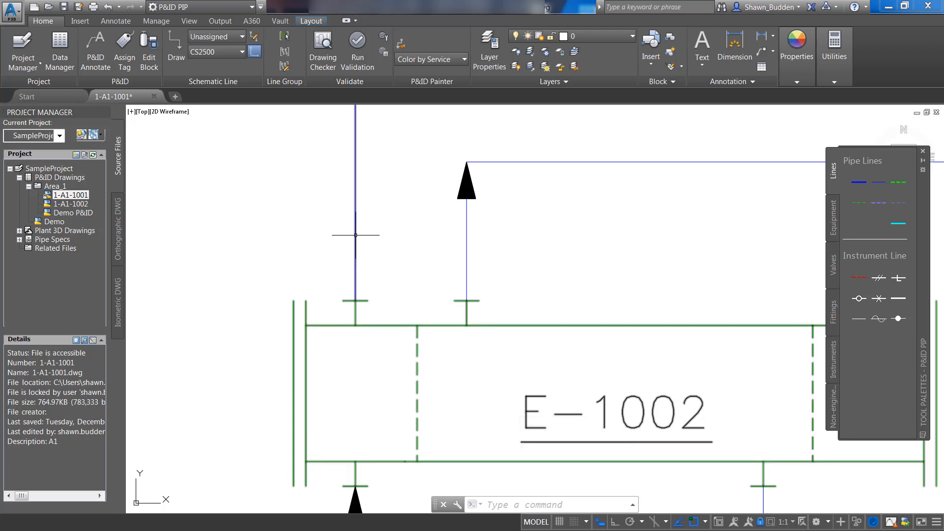
{"action": "mouse_move", "coordinate": [355, 235]}
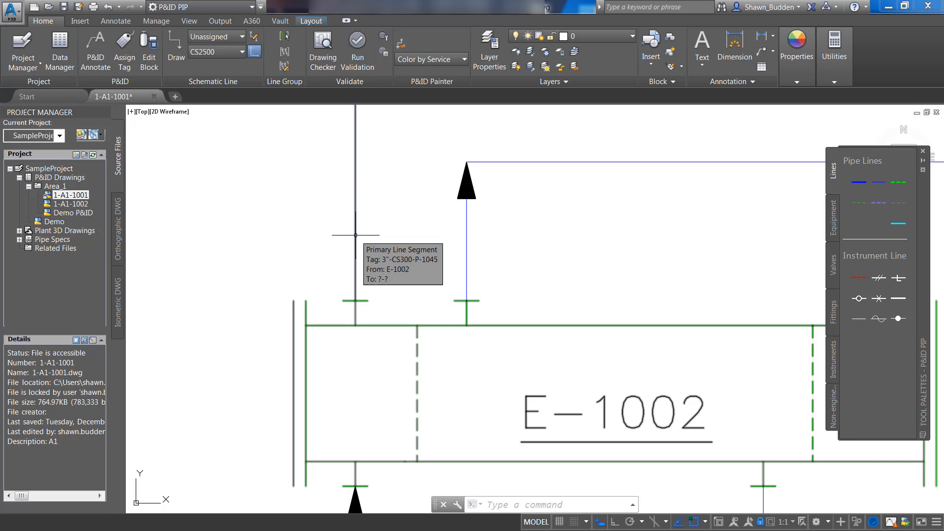
Add a gap in the horizontal run of line 4"-CS300-P-1046 above exchanger E-1002, between its arrow corner and the line tag
{"action": "scroll", "coordinate": [355, 235], "scroll_direction": "down", "scroll_amount": 2}
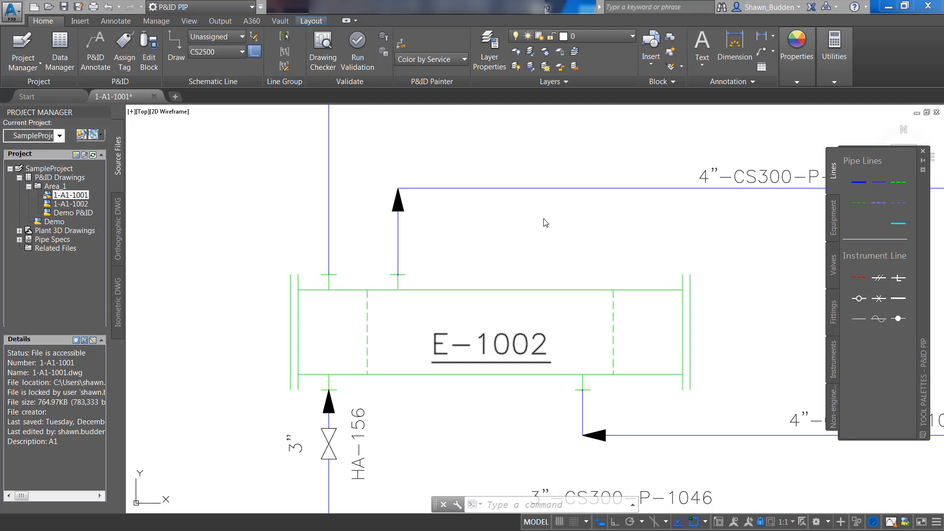
{"action": "left_click", "coordinate": [520, 188]}
{"action": "right_click", "coordinate": [527, 191]}
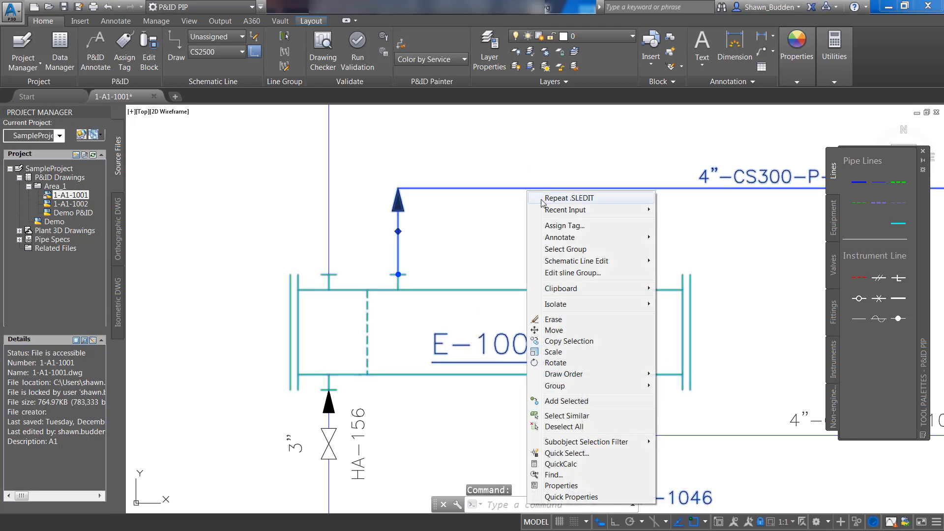
{"action": "mouse_move", "coordinate": [604, 262]}
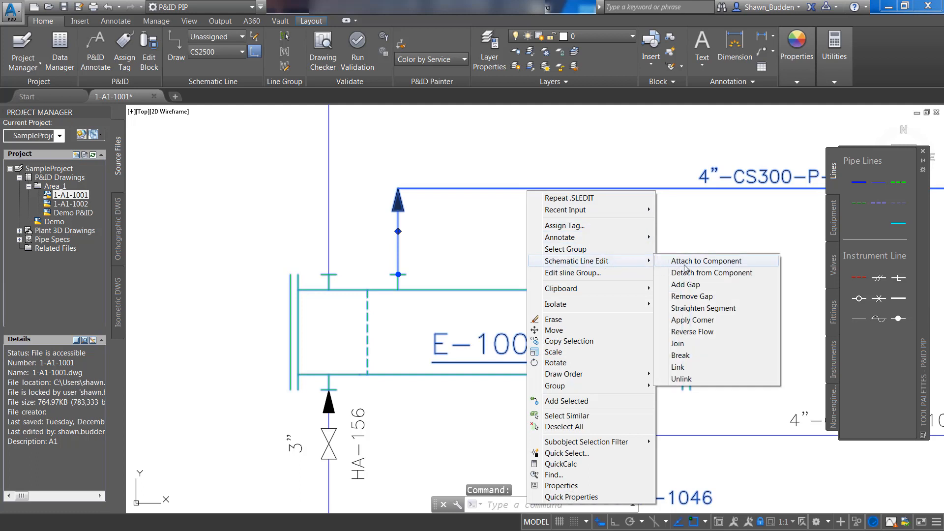
{"action": "left_click", "coordinate": [698, 285]}
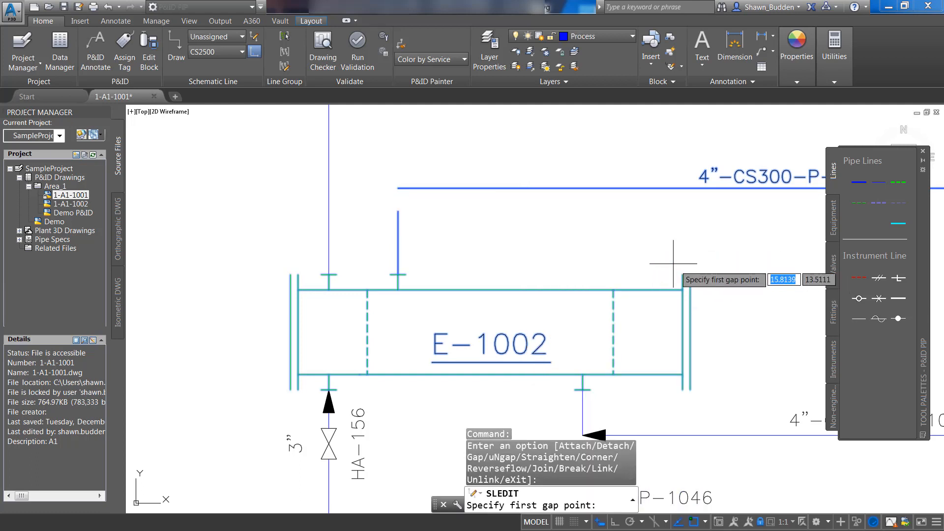
{"action": "left_click", "coordinate": [564, 189]}
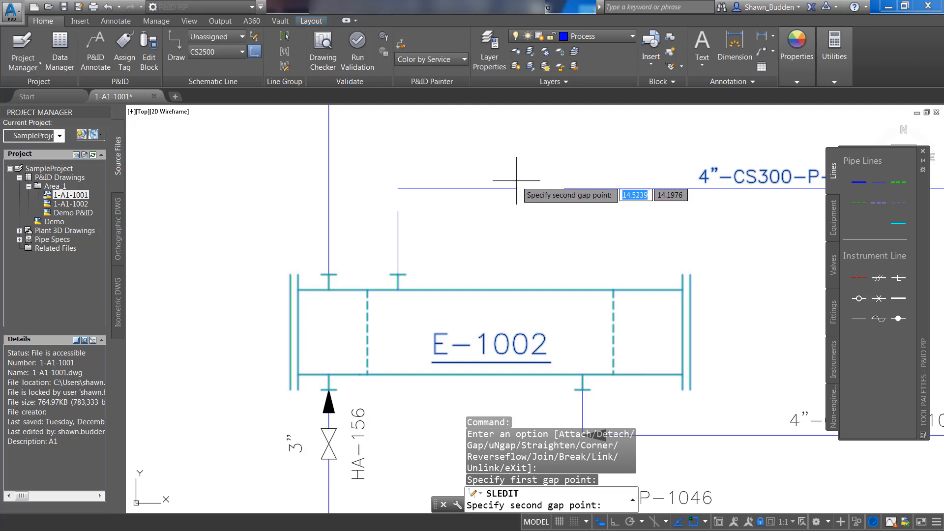
{"action": "left_click", "coordinate": [503, 189]}
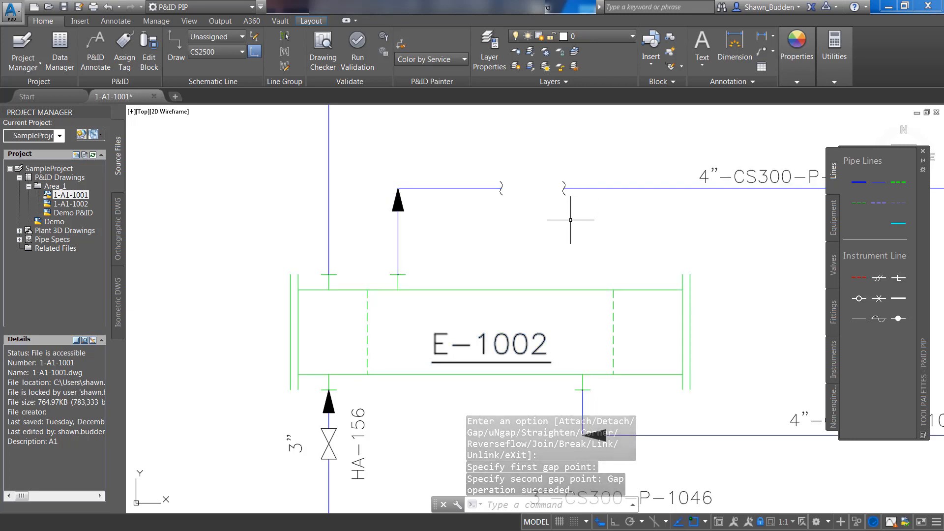
Remove the gap from the horizontal run of the line above exchanger E-1002 using its gap symbol
{"action": "right_click", "coordinate": [528, 227]}
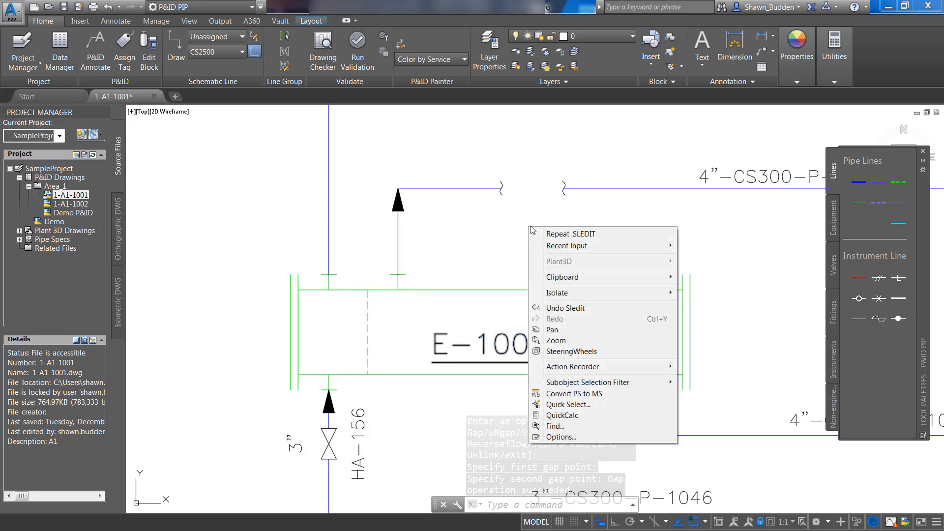
{"action": "left_click", "coordinate": [603, 233]}
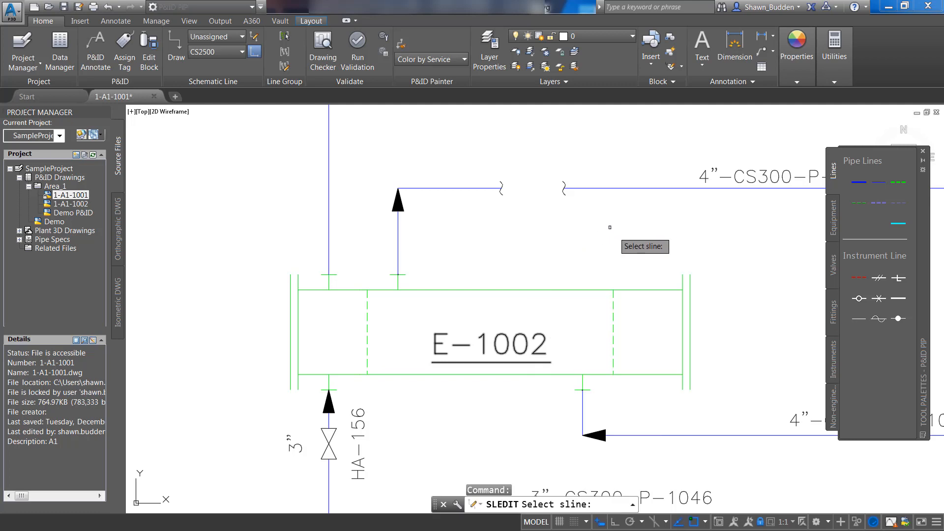
{"action": "left_click", "coordinate": [593, 188]}
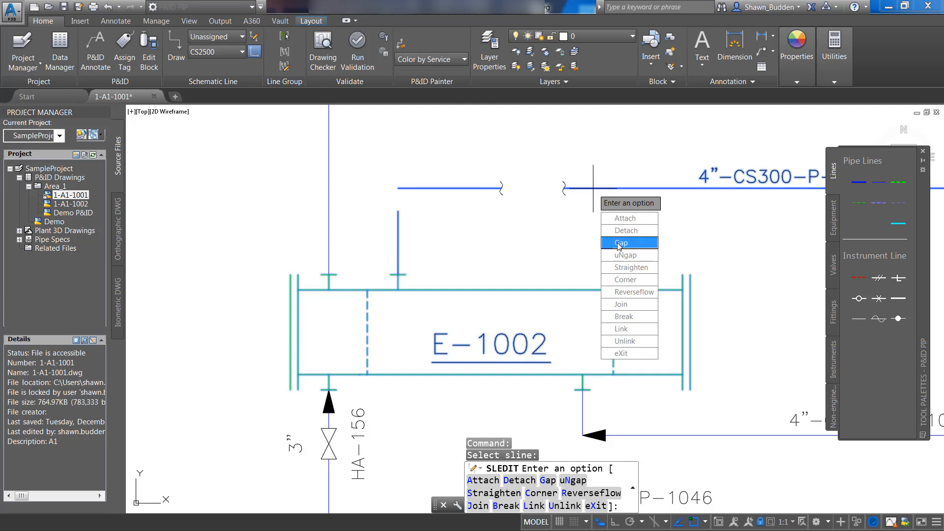
{"action": "left_click", "coordinate": [621, 256]}
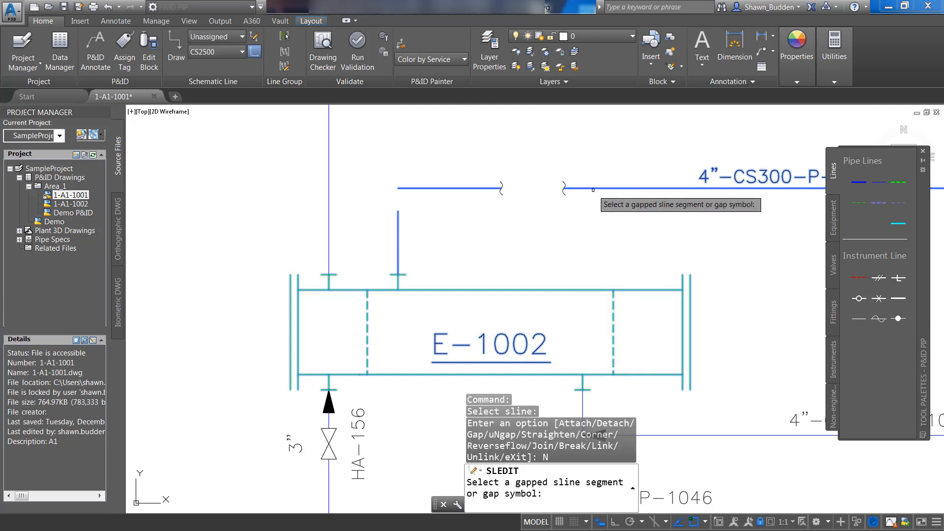
{"action": "left_click", "coordinate": [565, 191]}
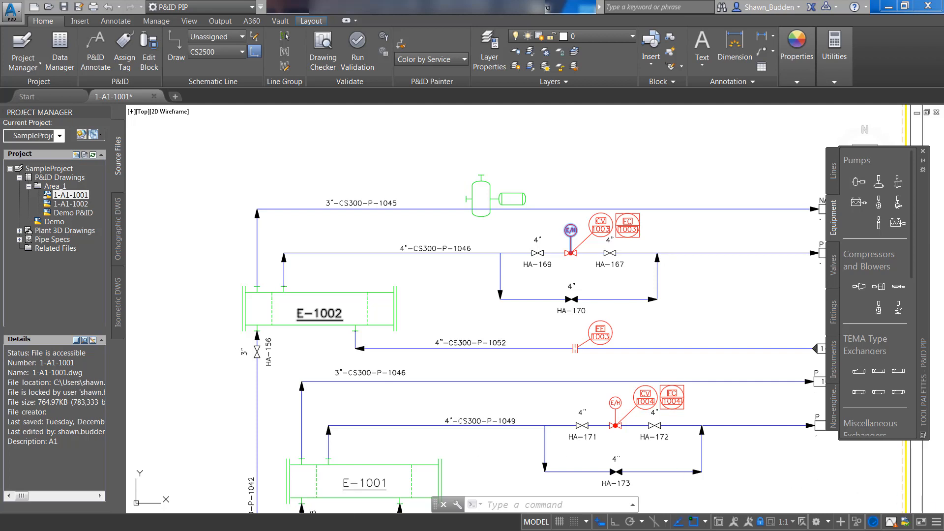
With SLEDIT, apply a corner to line 3"-CS300-P-1045 just before the green vessel, moving the segment on the vessel's side up above it
{"action": "left_click", "coordinate": [556, 508]}
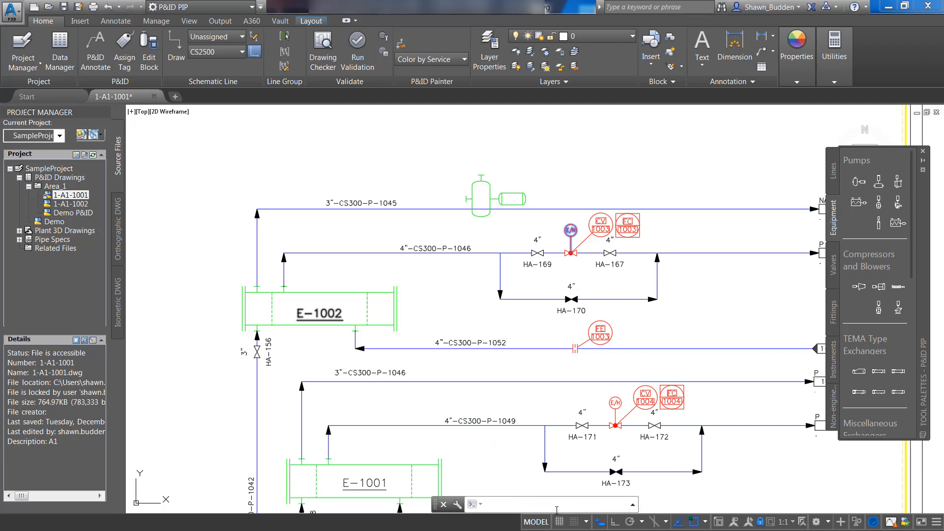
{"action": "type", "text": "s1"}
{"action": "type", "text": "e"}
{"action": "key", "text": "BackSpace"}
{"action": "key", "text": "BackSpace"}
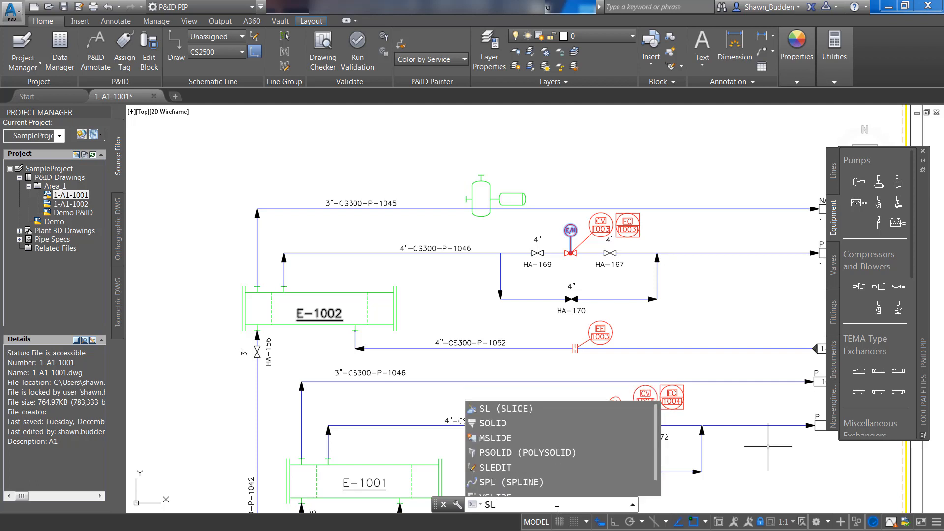
{"action": "type", "text": "ed"}
{"action": "key", "text": "Return"}
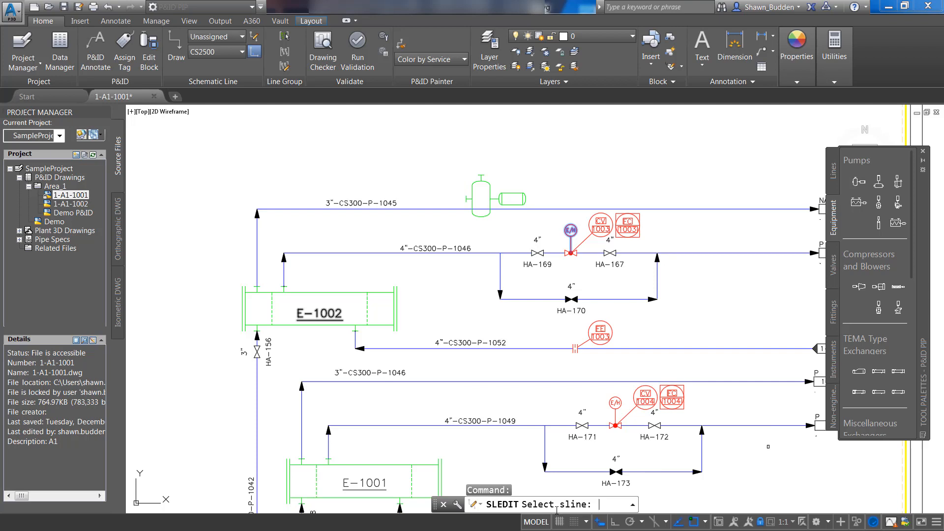
{"action": "left_click", "coordinate": [414, 209]}
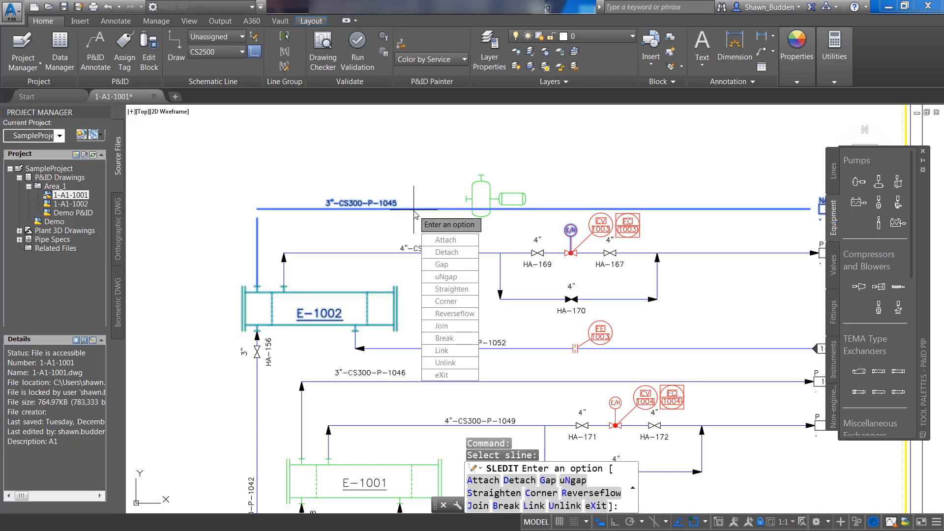
{"action": "left_click", "coordinate": [471, 301]}
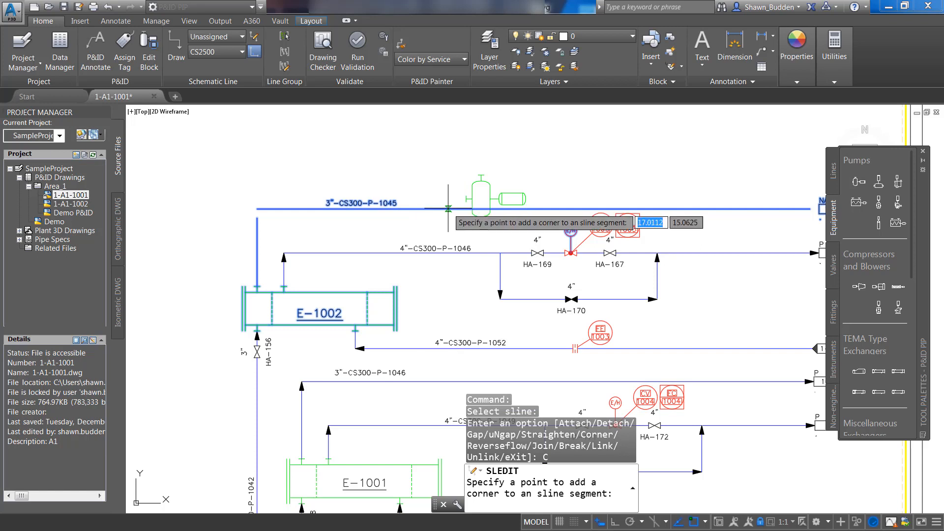
{"action": "left_click", "coordinate": [448, 209]}
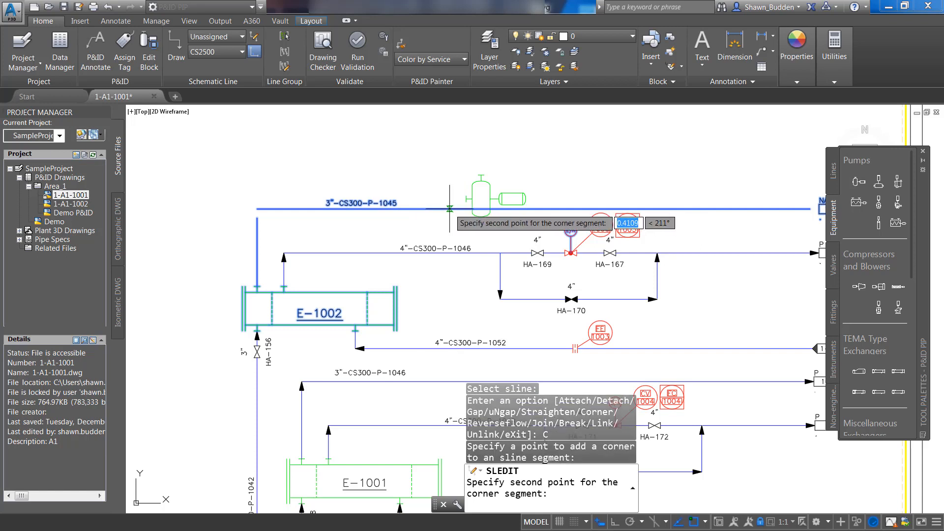
{"action": "left_click", "coordinate": [442, 151]}
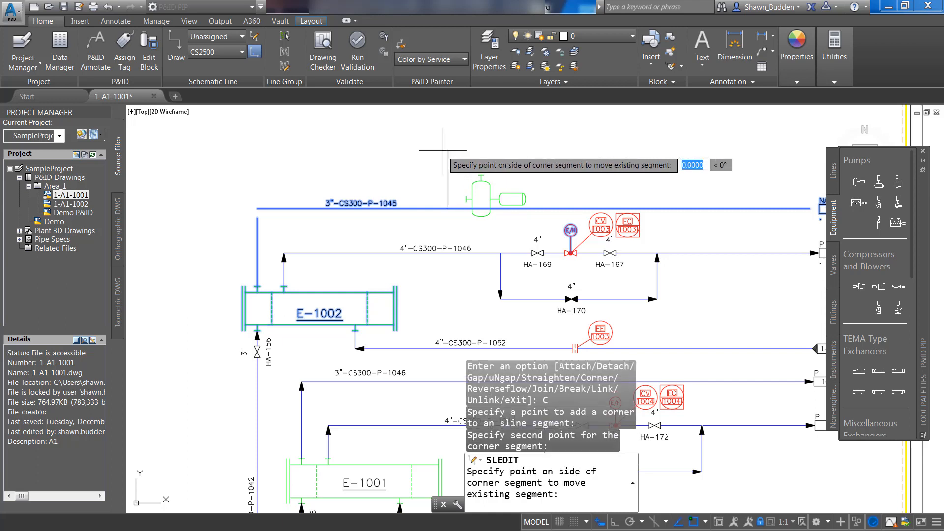
{"action": "left_click", "coordinate": [557, 151]}
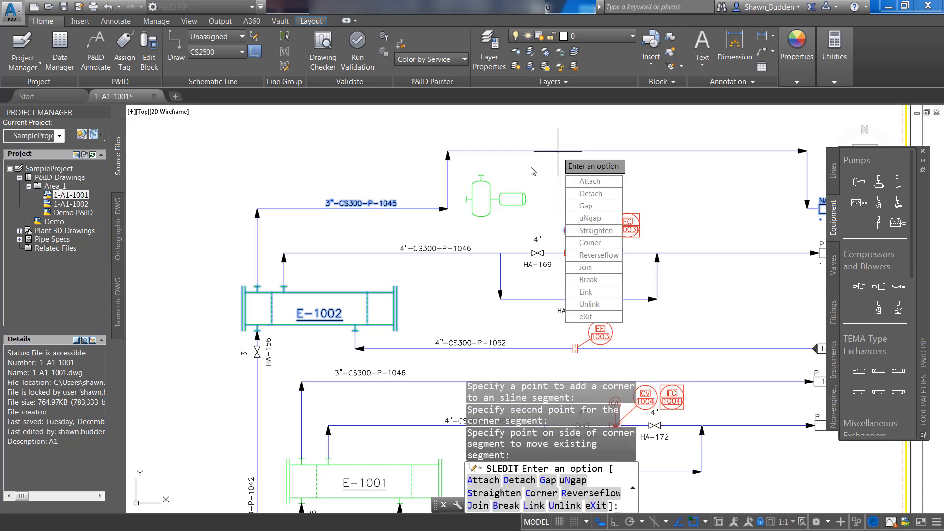
{"action": "key", "text": "Escape"}
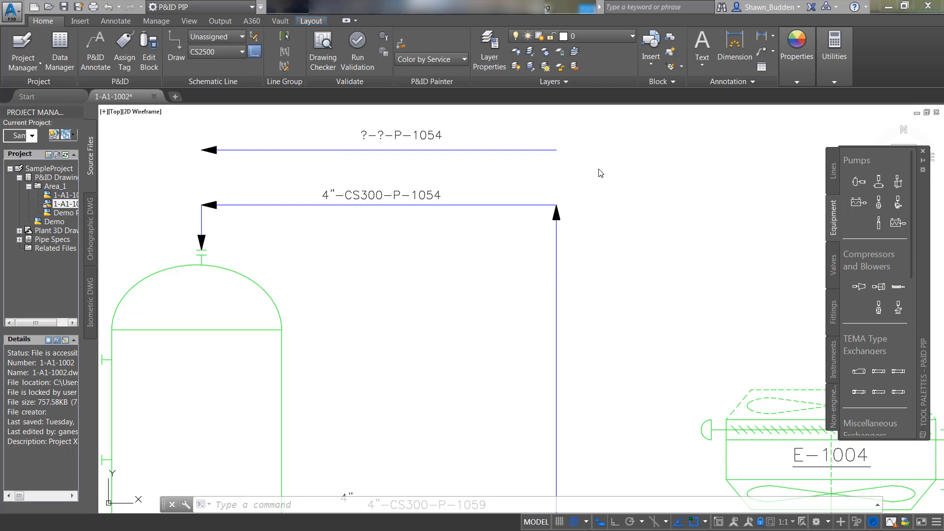
In drawing 1-A1-1002, link the schematic line ?-?-P-1054 to line 4"-CS300-P-1054 and accept deleting its own segment data
{"action": "left_click", "coordinate": [521, 150]}
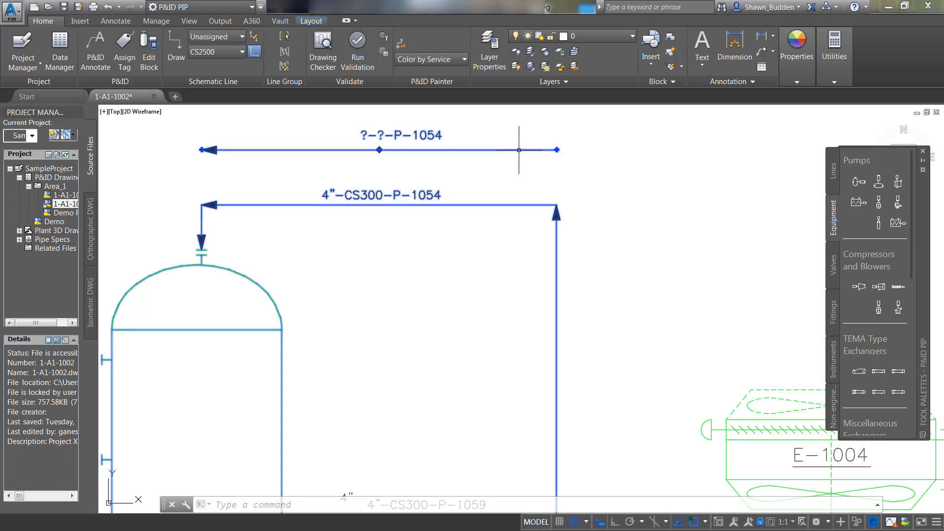
{"action": "right_click", "coordinate": [521, 151]}
{"action": "mouse_move", "coordinate": [590, 234]}
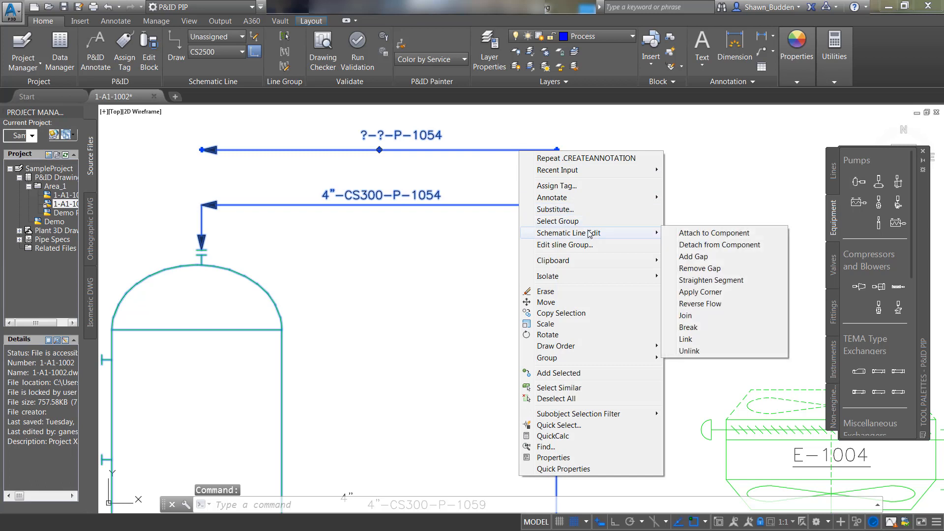
{"action": "left_click", "coordinate": [689, 340]}
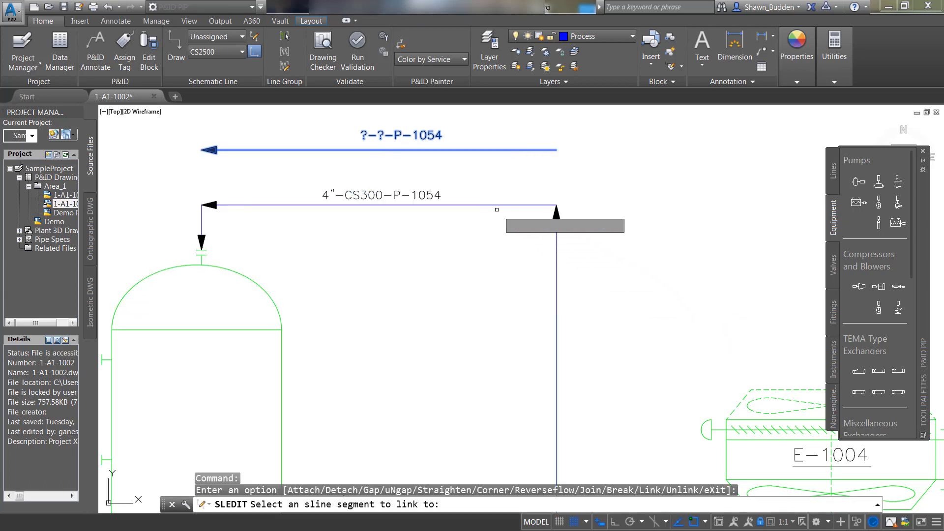
{"action": "left_click", "coordinate": [472, 204]}
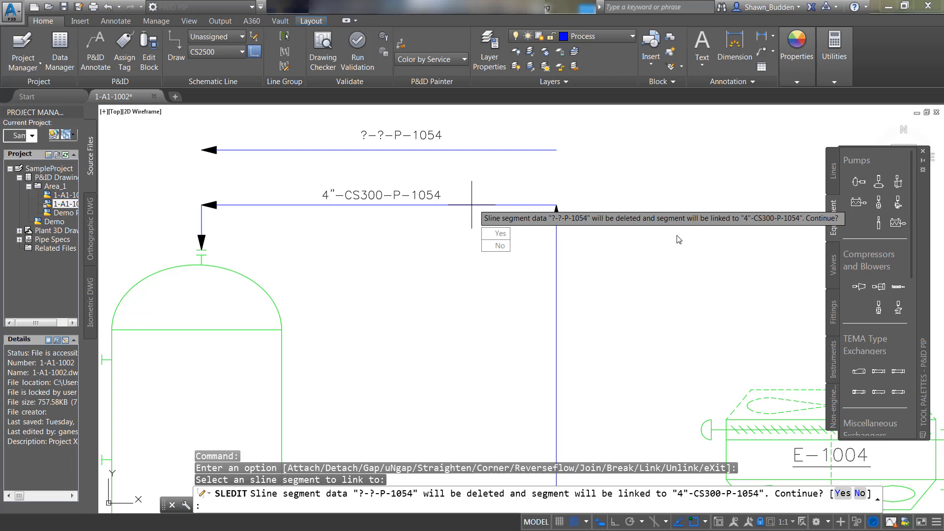
{"action": "left_click", "coordinate": [497, 235]}
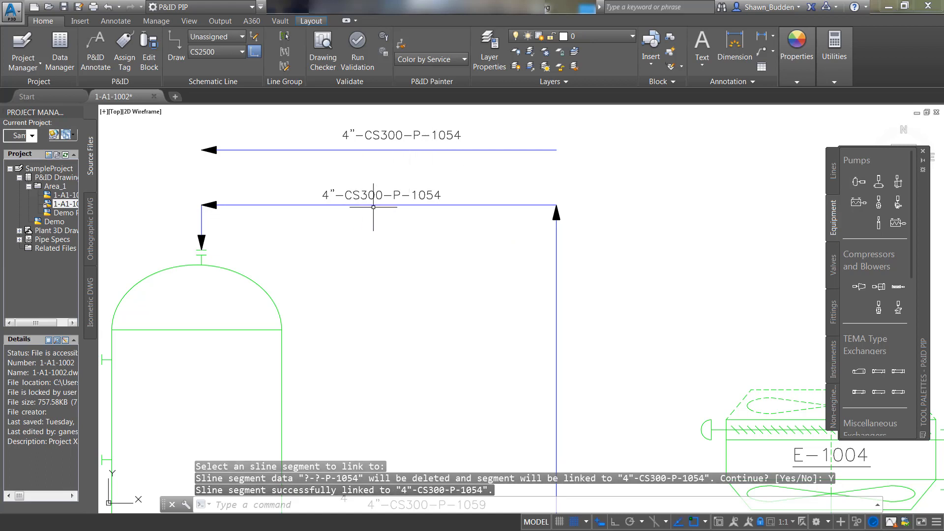
Unlink the uppermost horizontal schematic line segment from line group 4"-CS300-P-1054 and accept the unlinking
{"action": "left_click", "coordinate": [500, 148]}
{"action": "right_click", "coordinate": [501, 148]}
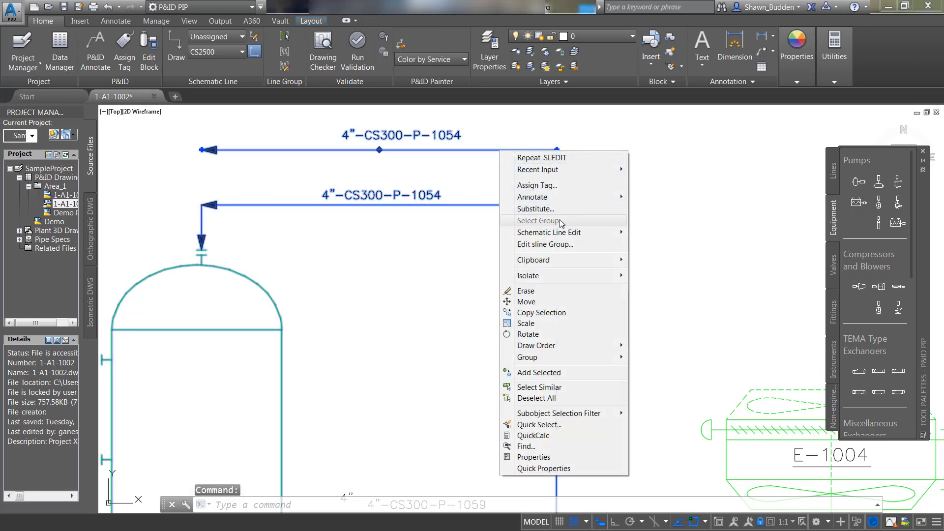
{"action": "mouse_move", "coordinate": [567, 232]}
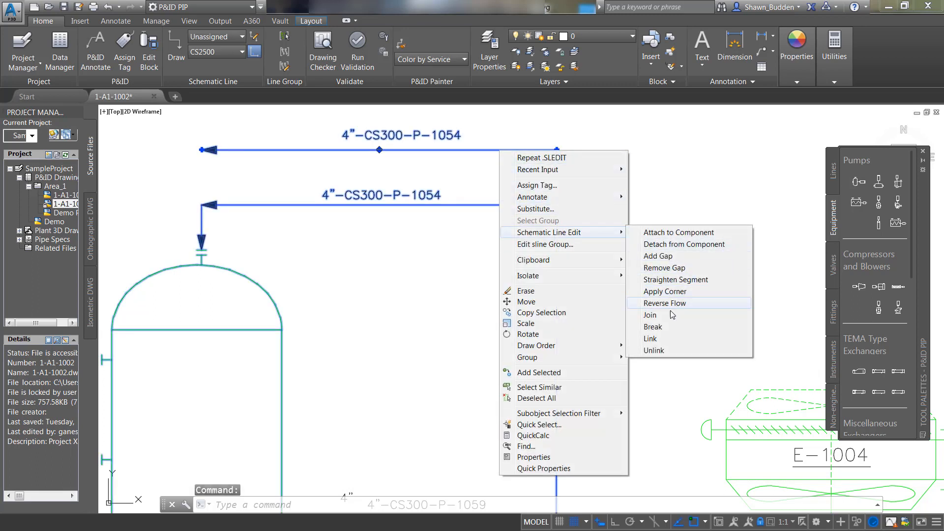
{"action": "left_click", "coordinate": [645, 351]}
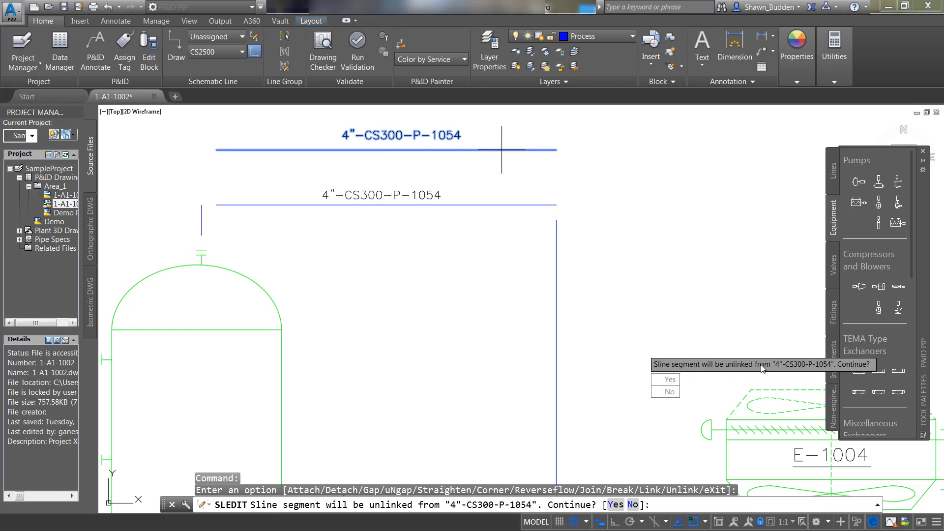
{"action": "left_click", "coordinate": [669, 382]}
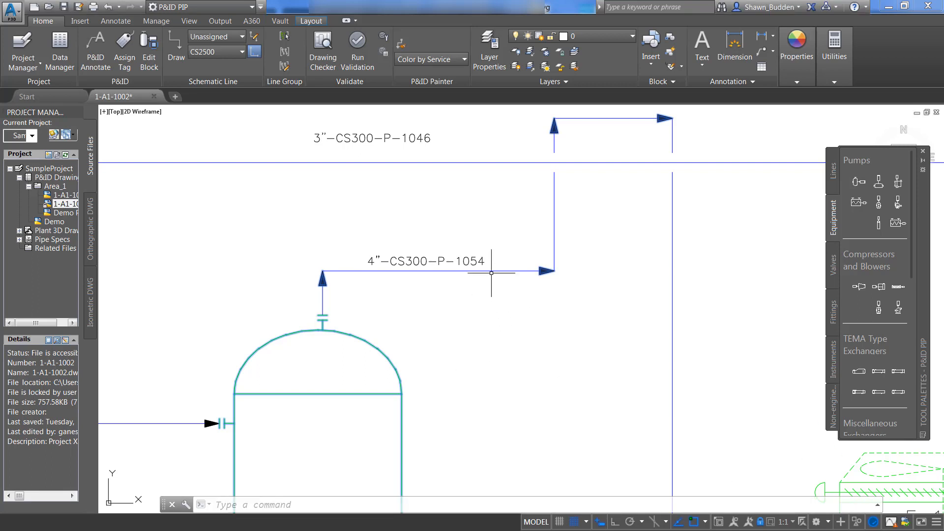
Reverse the flow direction of line 4"-CS300-P-1054 that runs from the nozzle on top of the vessel
{"action": "left_click", "coordinate": [489, 270]}
{"action": "right_click", "coordinate": [490, 270]}
{"action": "mouse_move", "coordinate": [537, 289]}
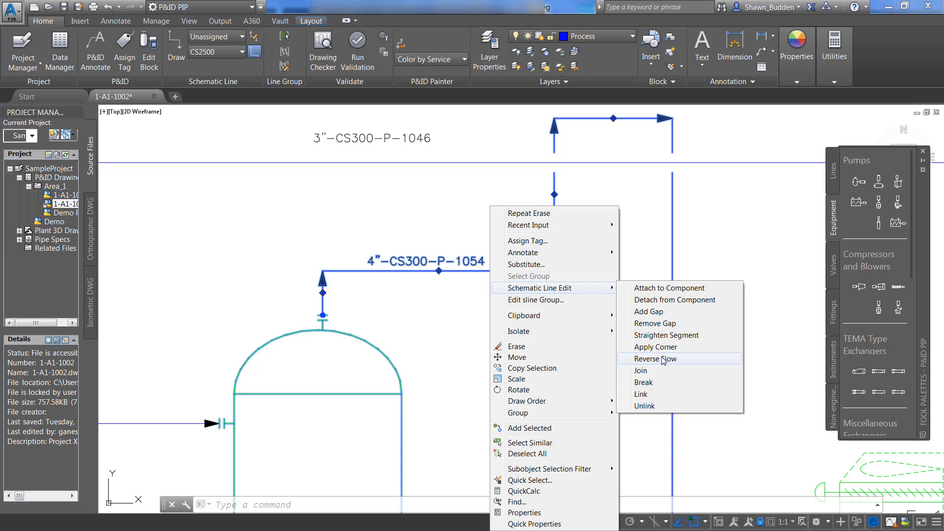
{"action": "left_click", "coordinate": [663, 361]}
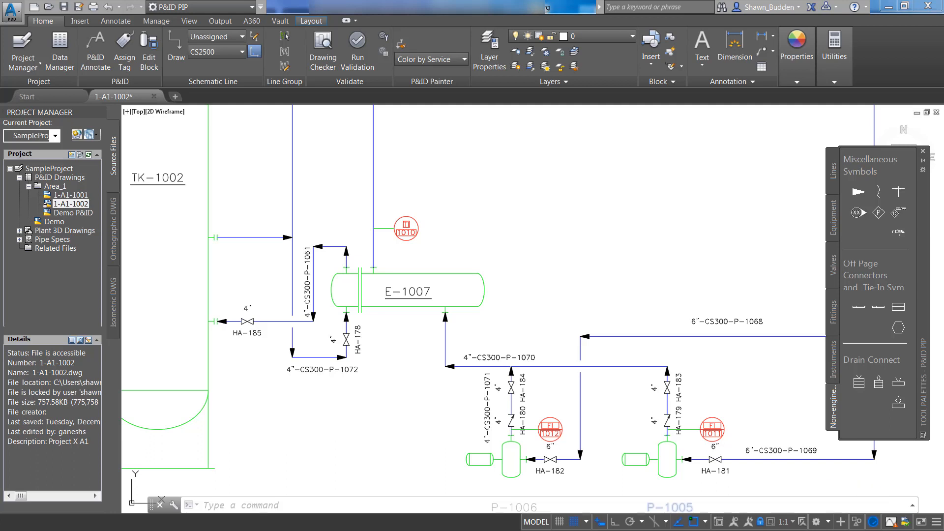
Trim the part of line 6"-CS300-P-1068 above line 4"-CS300-P-1070, using 4"-CS300-P-1070 as the cutting edge
{"action": "left_click", "coordinate": [459, 503]}
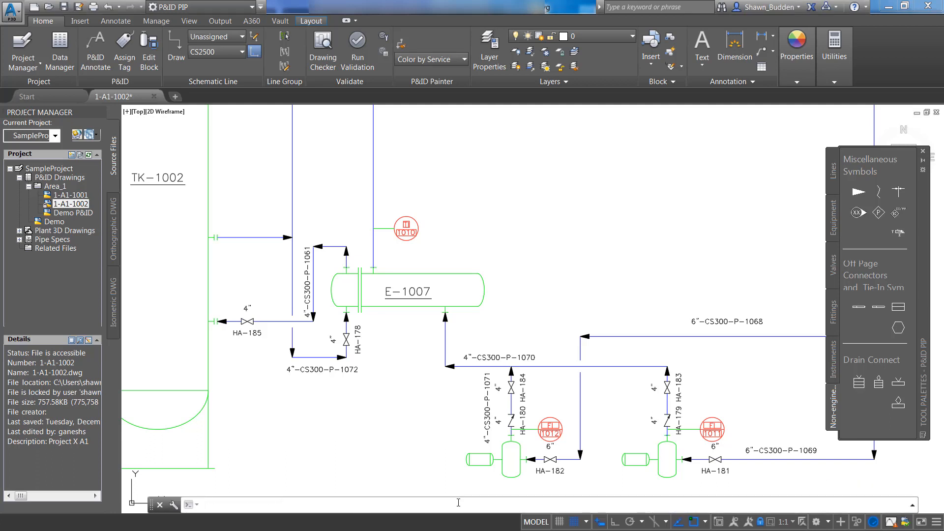
{"action": "type", "text": "trim"}
{"action": "key", "text": "Return"}
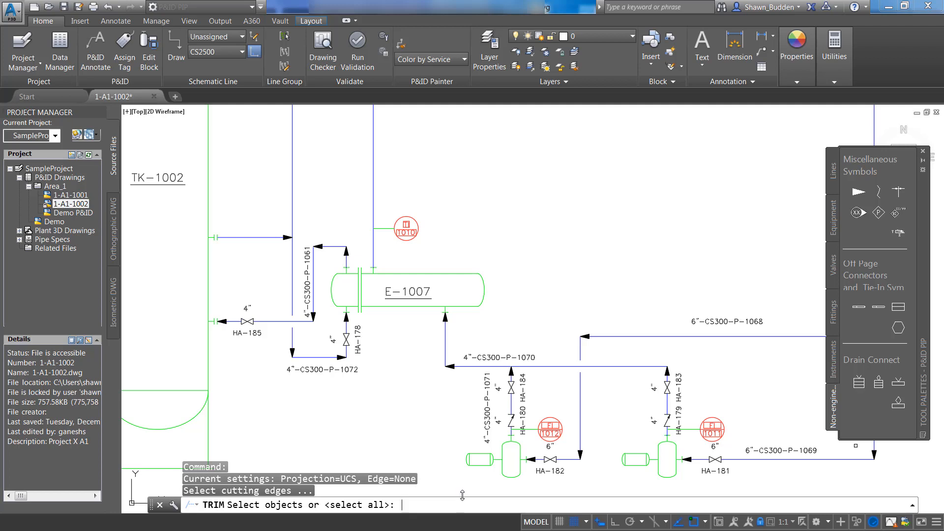
{"action": "left_click", "coordinate": [629, 367]}
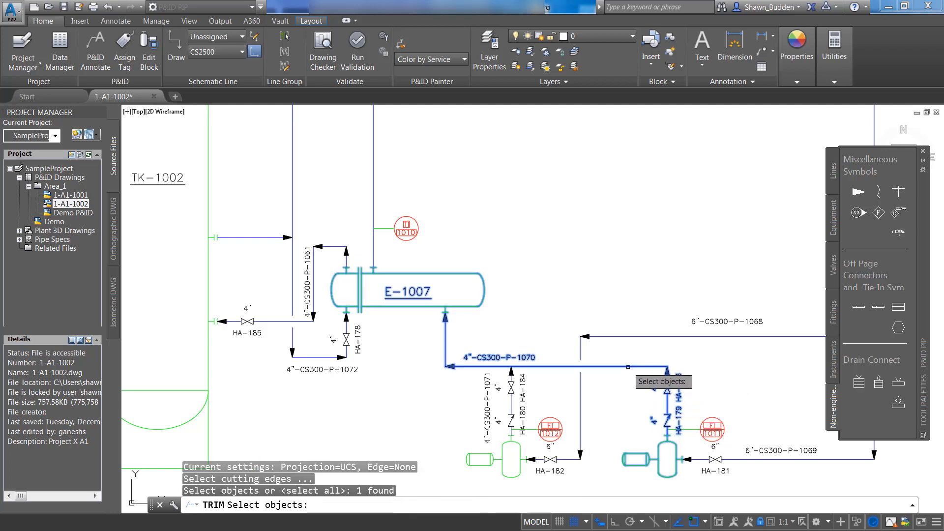
{"action": "key", "text": "Return"}
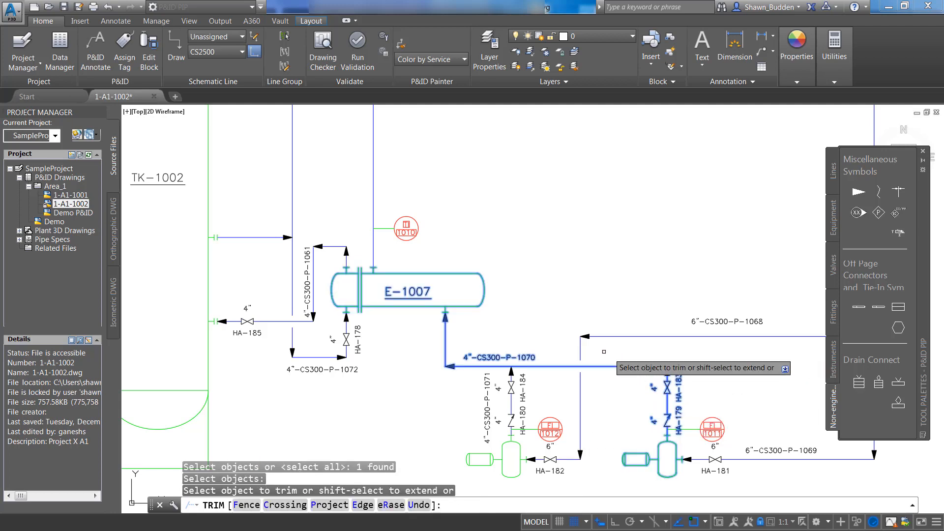
{"action": "left_click", "coordinate": [579, 350]}
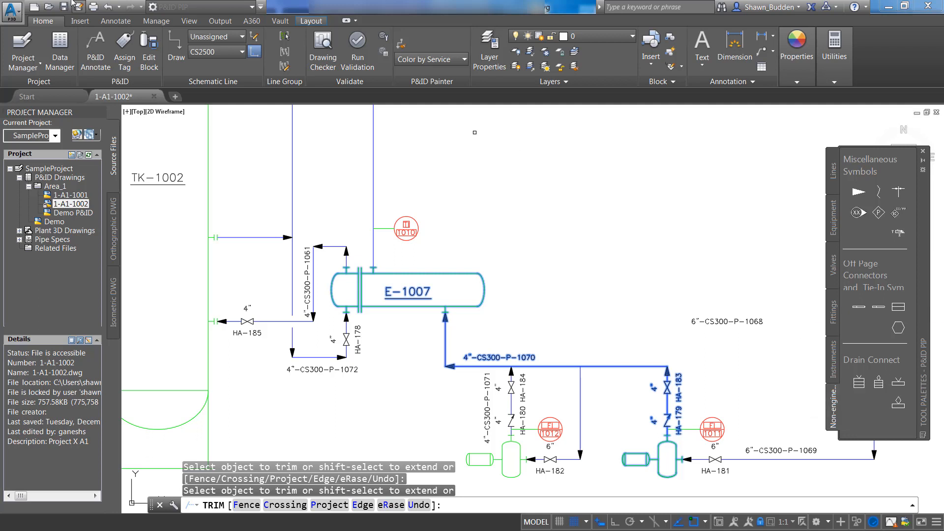
Draw a horizontal schematic line, flowing left to right, in the empty area above and to the right of exchanger E-1007
{"action": "left_click", "coordinate": [173, 54]}
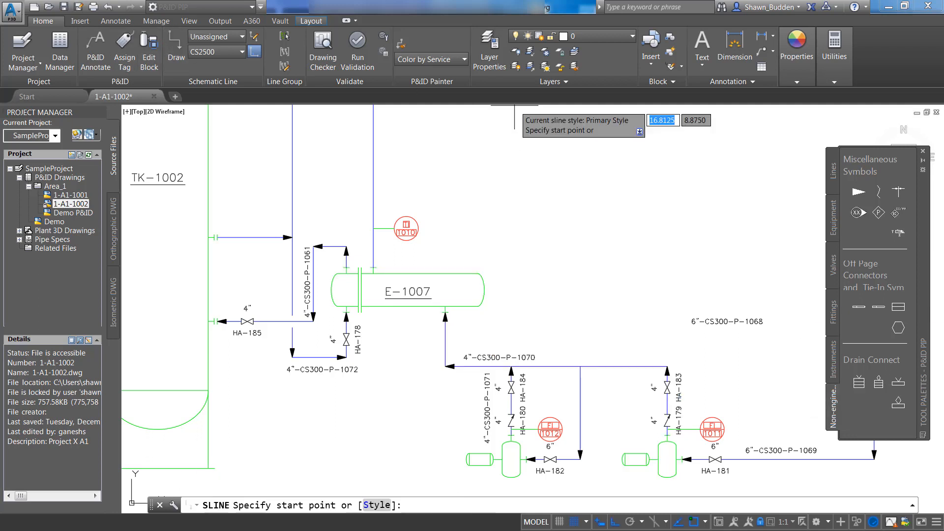
{"action": "left_click", "coordinate": [485, 130]}
{"action": "left_click", "coordinate": [826, 141]}
{"action": "right_click", "coordinate": [836, 143]}
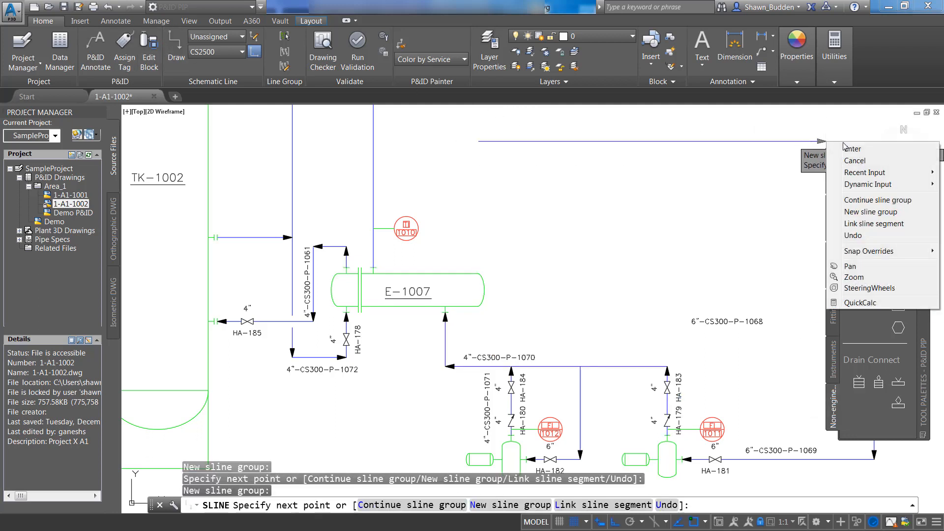
{"action": "left_click", "coordinate": [848, 146]}
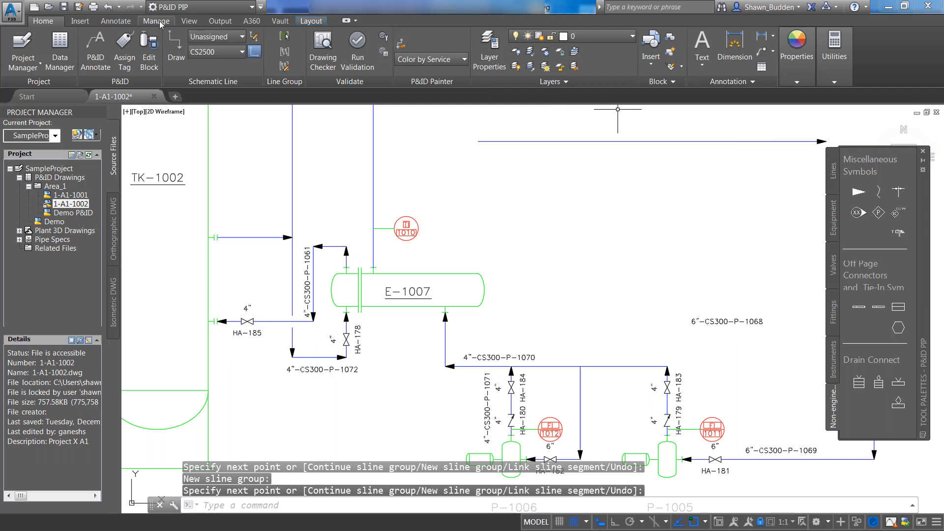
Draw a short vertical schematic line, flowing upward, below the middle of the new horizontal line and ending short of it
{"action": "left_click", "coordinate": [175, 48]}
{"action": "left_click", "coordinate": [639, 298]}
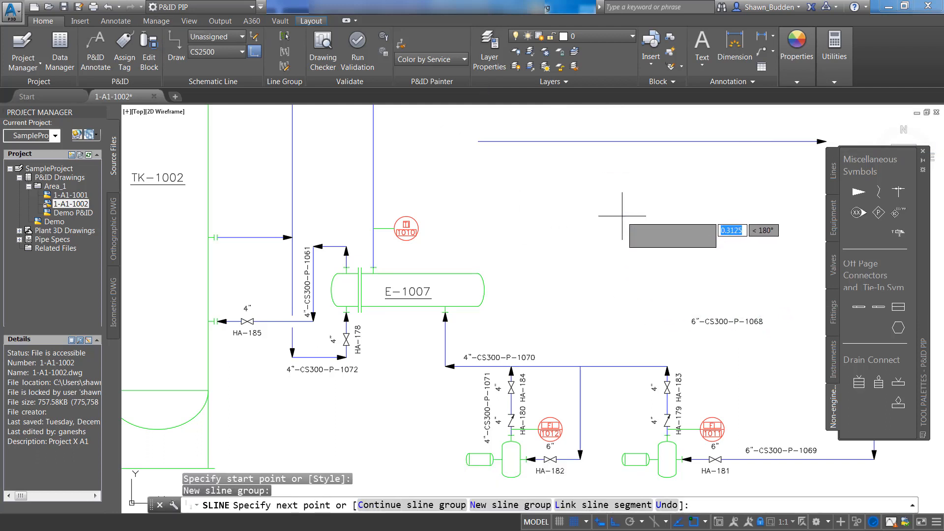
{"action": "left_click", "coordinate": [621, 217]}
{"action": "right_click", "coordinate": [619, 217]}
{"action": "left_click", "coordinate": [644, 226]}
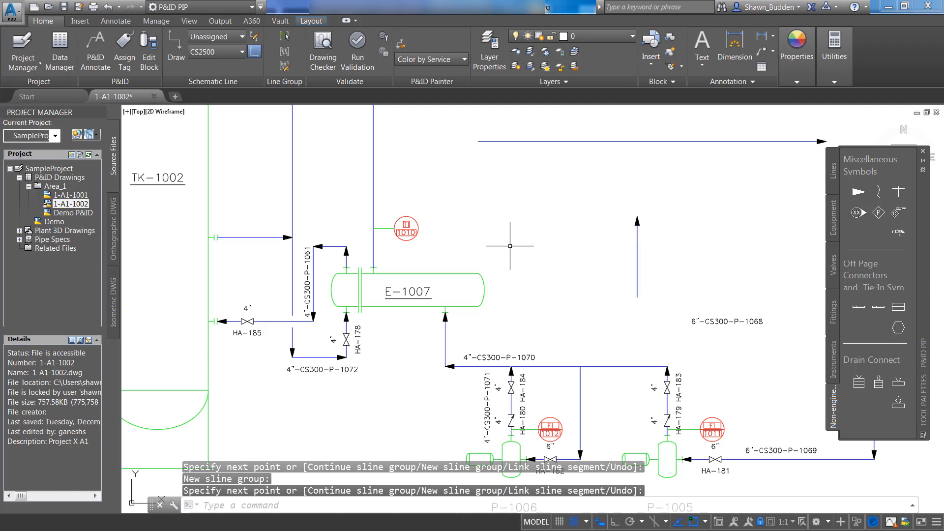
Extend the vertical schematic line up to the horizontal one, using the horizontal line as the boundary edge
{"action": "type", "text": "extend"}
{"action": "key", "text": "Return"}
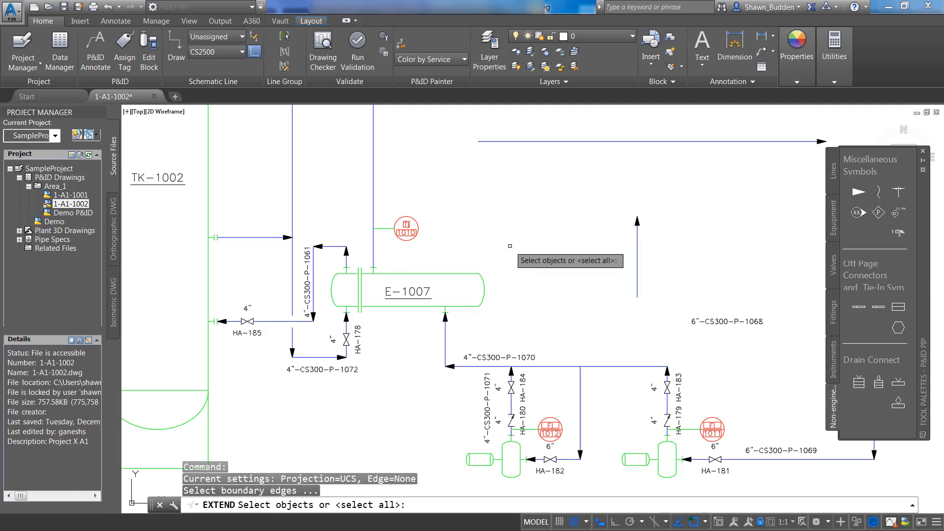
{"action": "left_click", "coordinate": [533, 142]}
{"action": "key", "text": "Return"}
{"action": "left_click", "coordinate": [638, 243]}
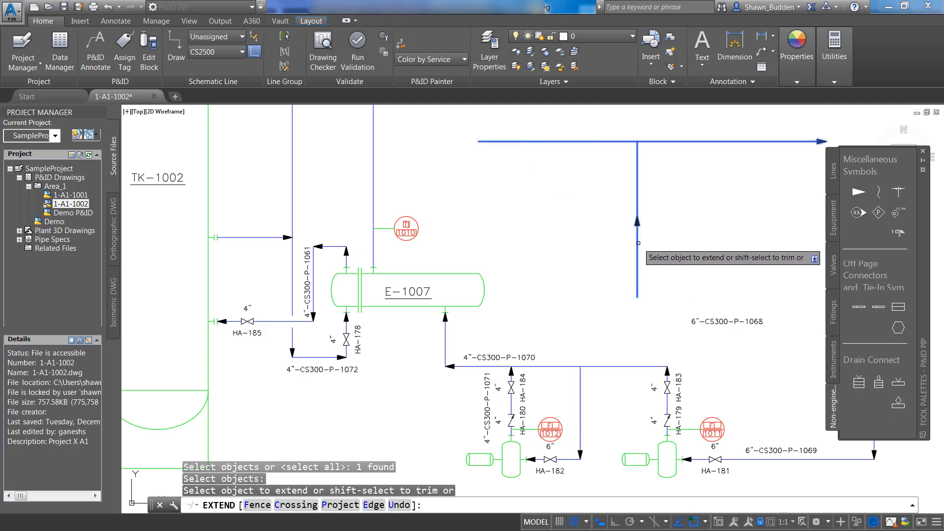
{"action": "left_click", "coordinate": [639, 242]}
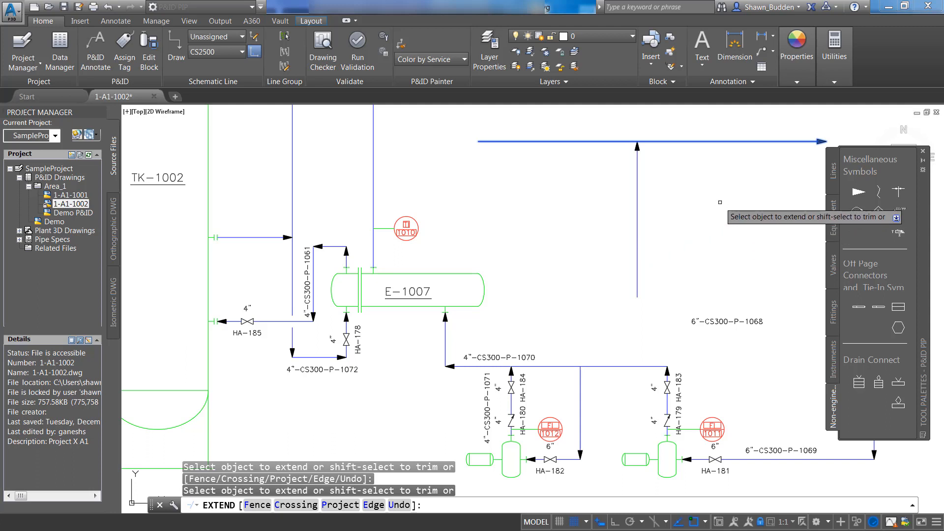